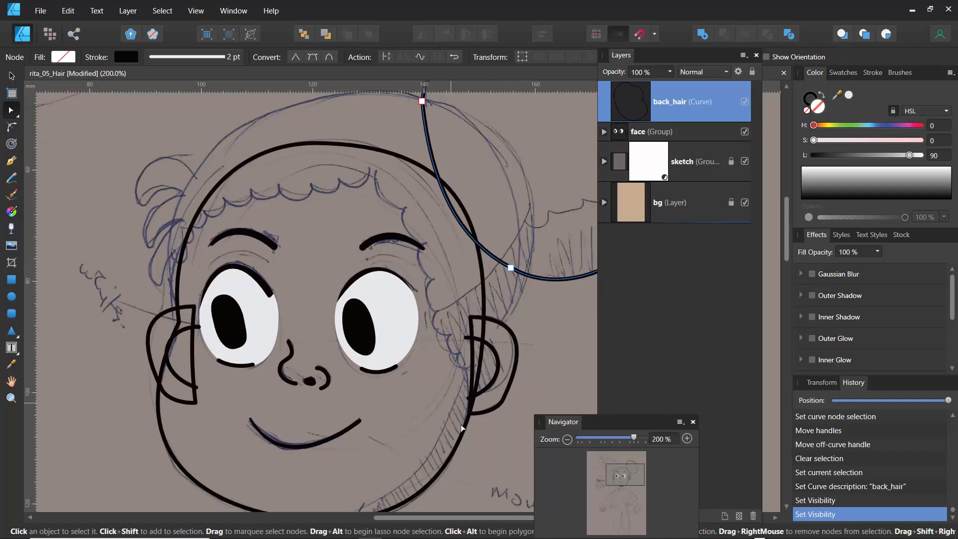
Step: Draw a straight Pen line from just above the left ear across the face to the inside of the right ear
drag(612, 423, 652, 440)
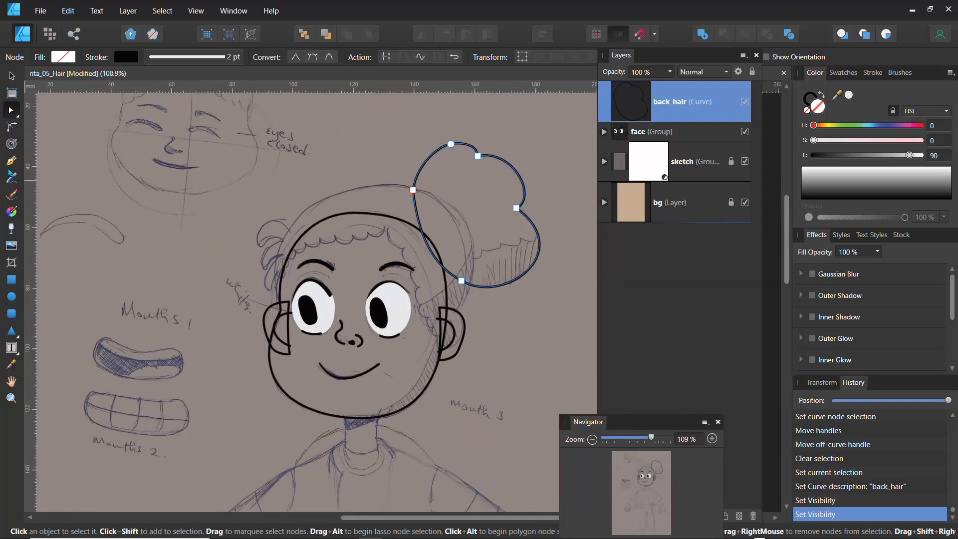
click(11, 161)
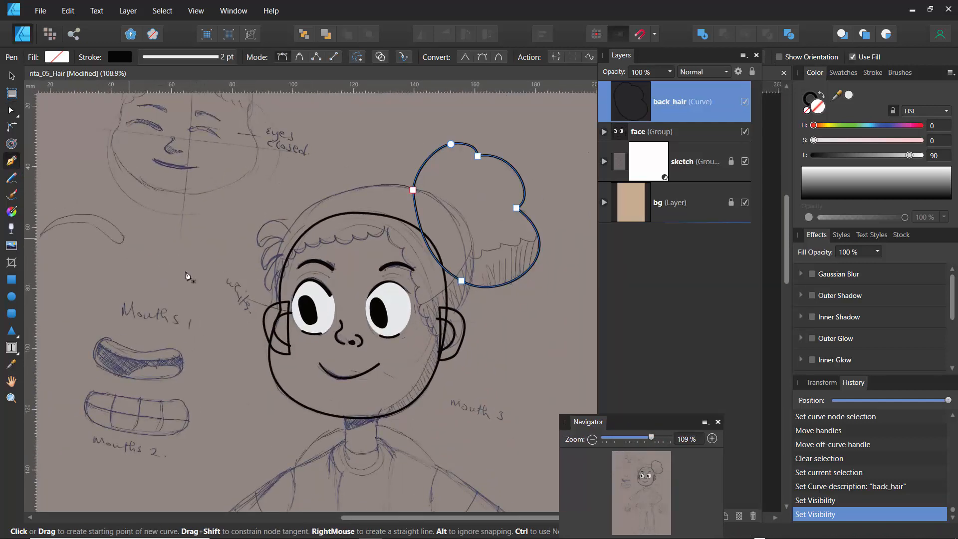
click(273, 285)
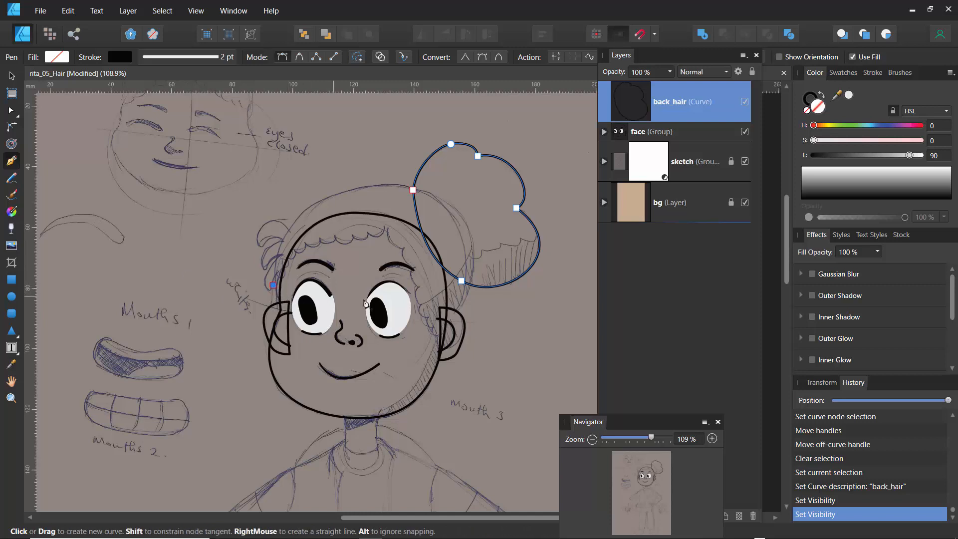
click(444, 334)
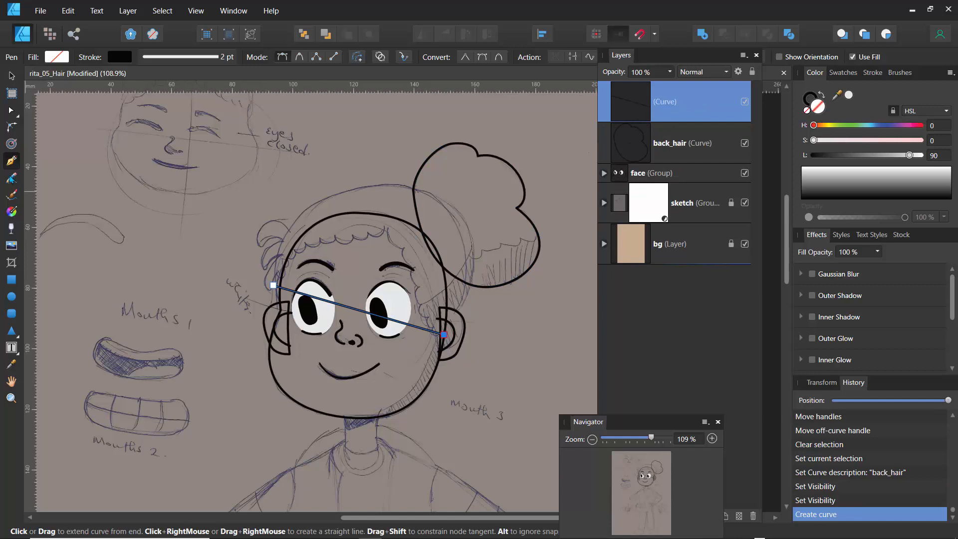
Step: Bend the straight line across the face into a rounded arch over the head, roughly matching the sketched hair
click(11, 111)
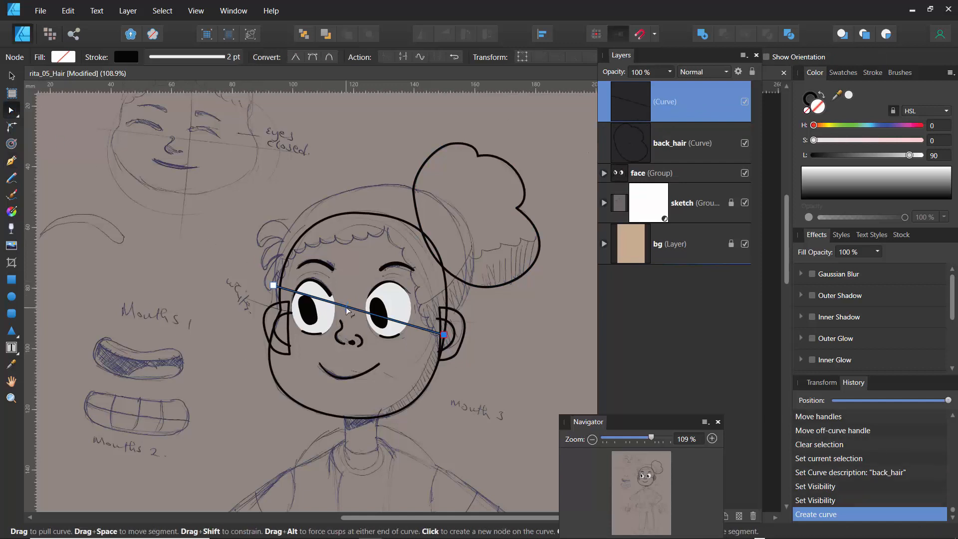
drag(348, 307, 414, 190)
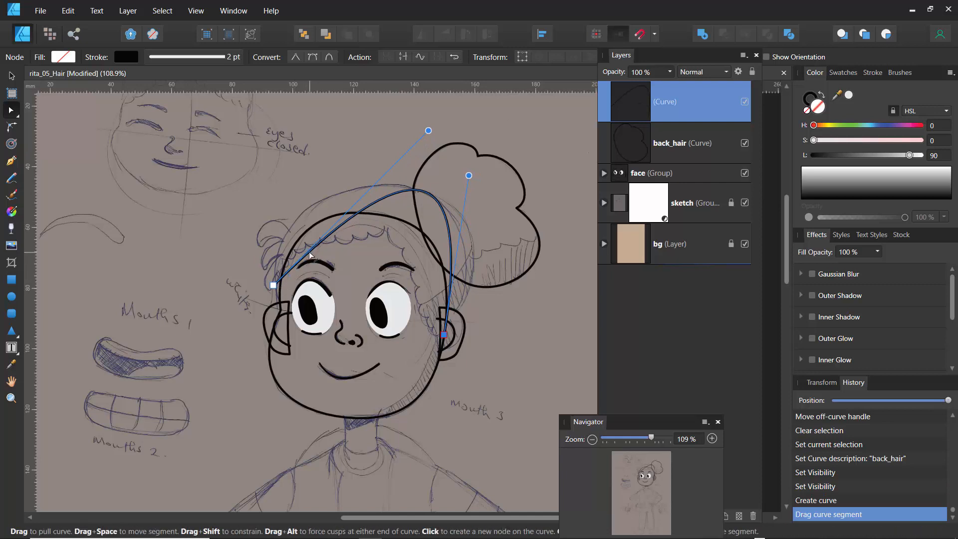
drag(308, 253, 287, 241)
drag(458, 171, 556, 211)
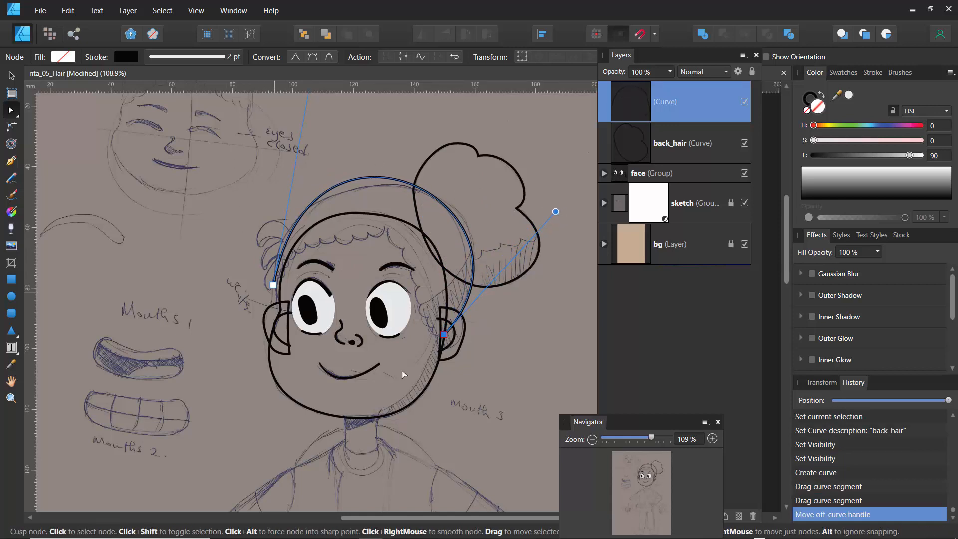
Step: Refine the hair arch against the sketch by lowering its left end node to the ear and adjusting both curve handles
drag(636, 428, 599, 324)
drag(610, 375, 608, 344)
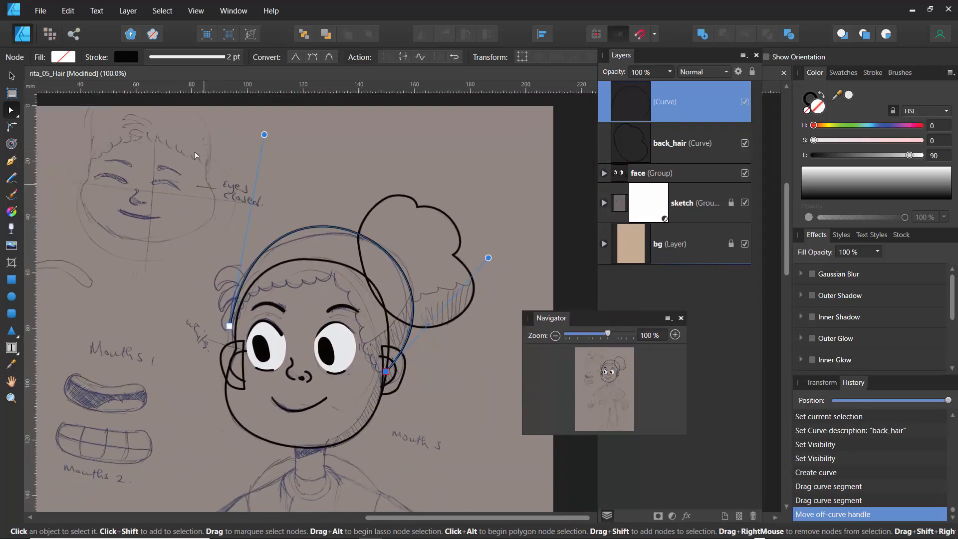
drag(264, 134, 257, 140)
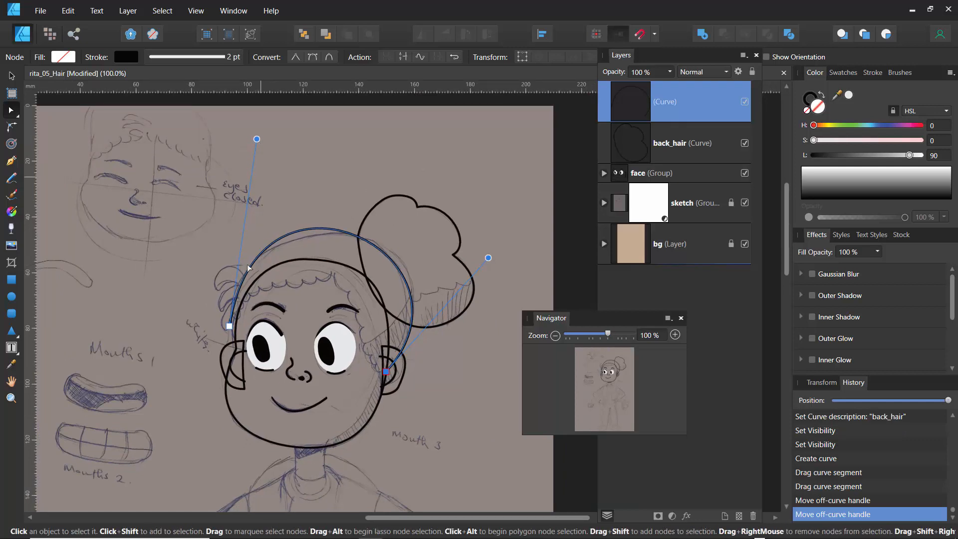
drag(230, 326, 234, 337)
drag(263, 149, 203, 125)
drag(489, 258, 506, 248)
drag(207, 126, 211, 154)
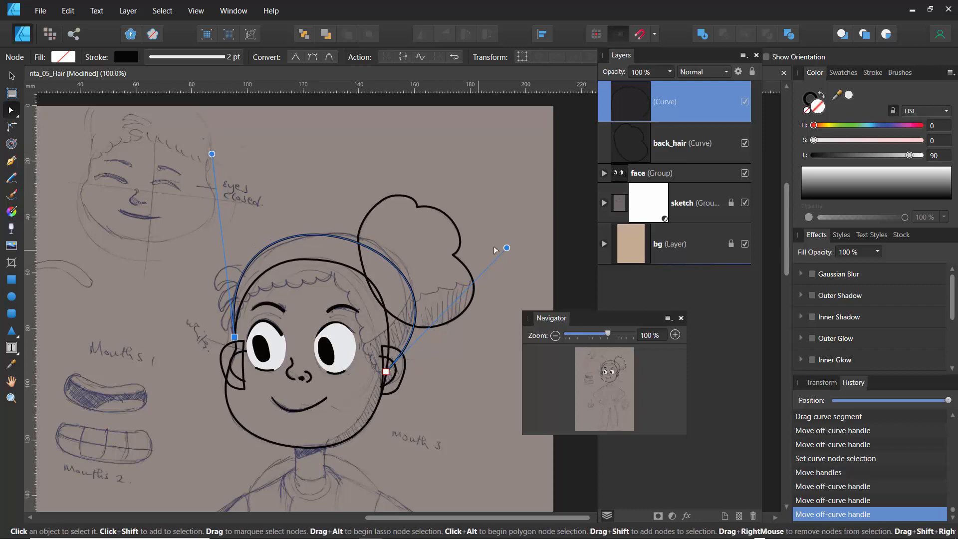
drag(507, 249, 509, 234)
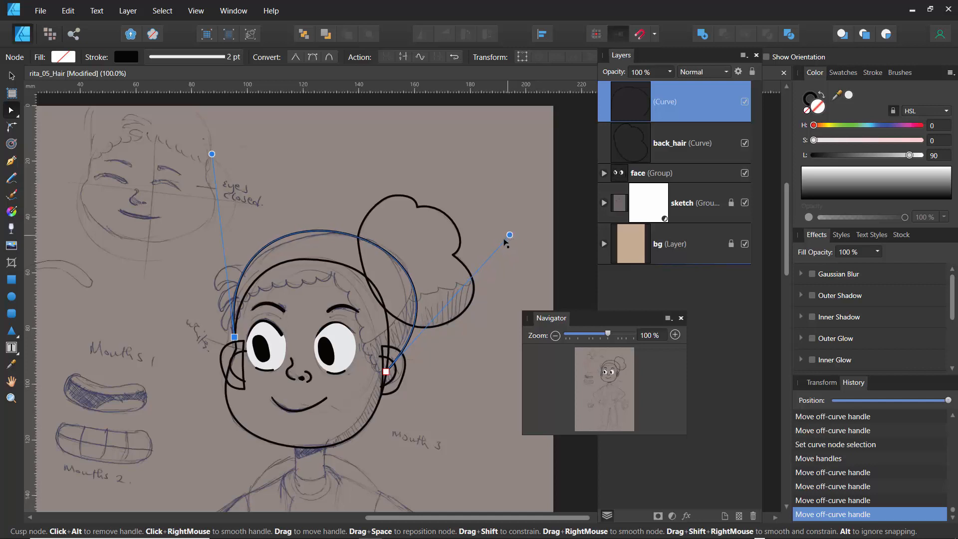
Step: Draw a scalloped freehand Pencil hairline over the sketch, from the arch's end node in the right ear up to the forehead peak
mouse_move(608, 380)
mouse_down()
mouse_move(600, 403)
mouse_move(601, 395)
mouse_up()
drag(607, 334, 619, 335)
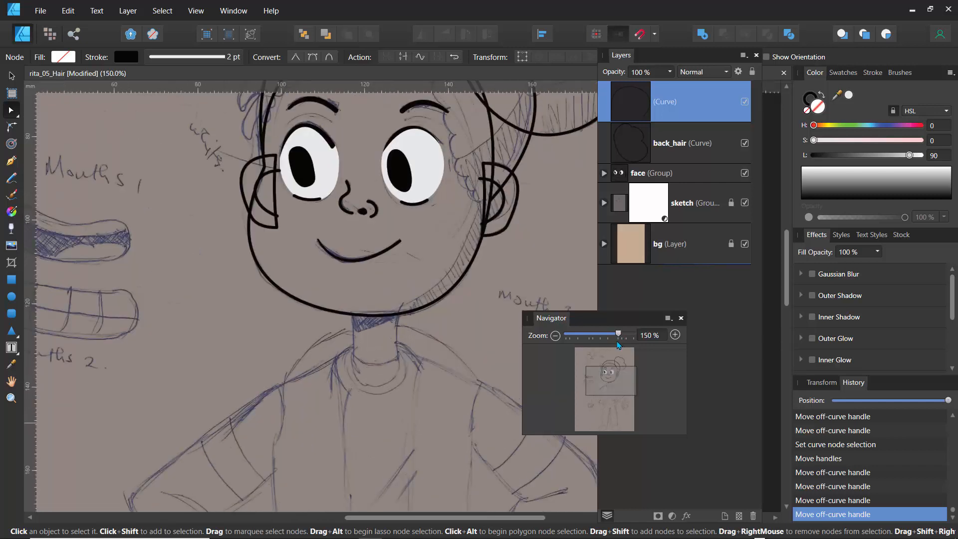
mouse_move(608, 380)
mouse_down()
mouse_move(605, 363)
mouse_move(619, 373)
mouse_move(614, 386)
mouse_up()
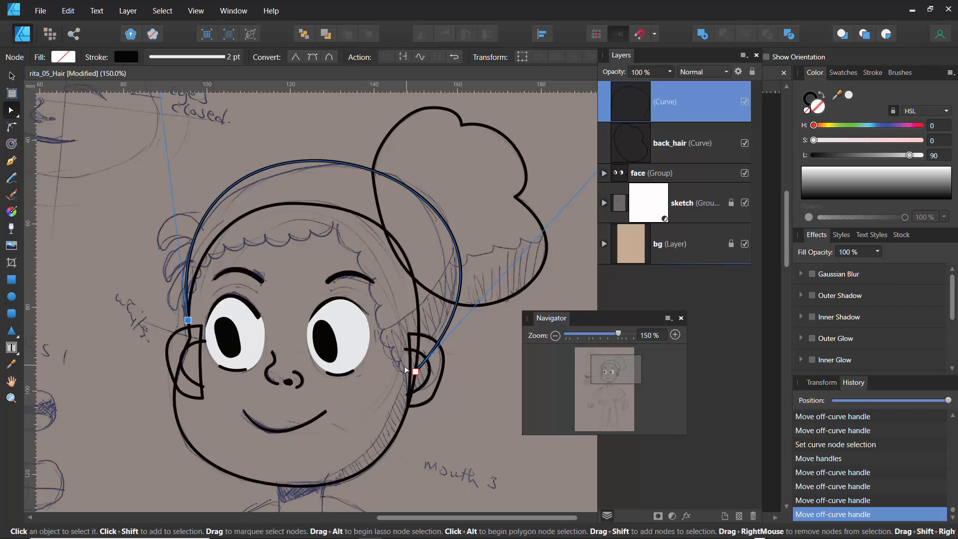
click(11, 178)
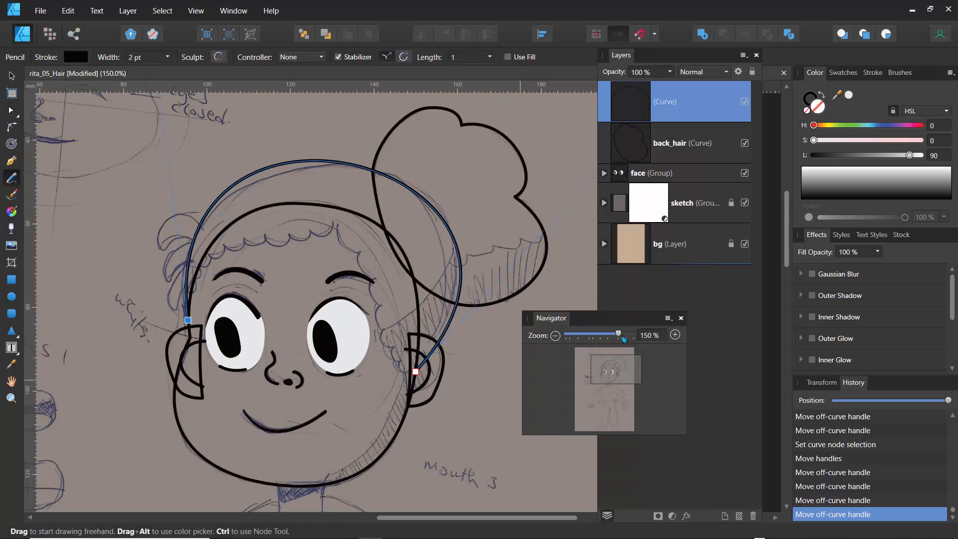
drag(621, 334, 627, 334)
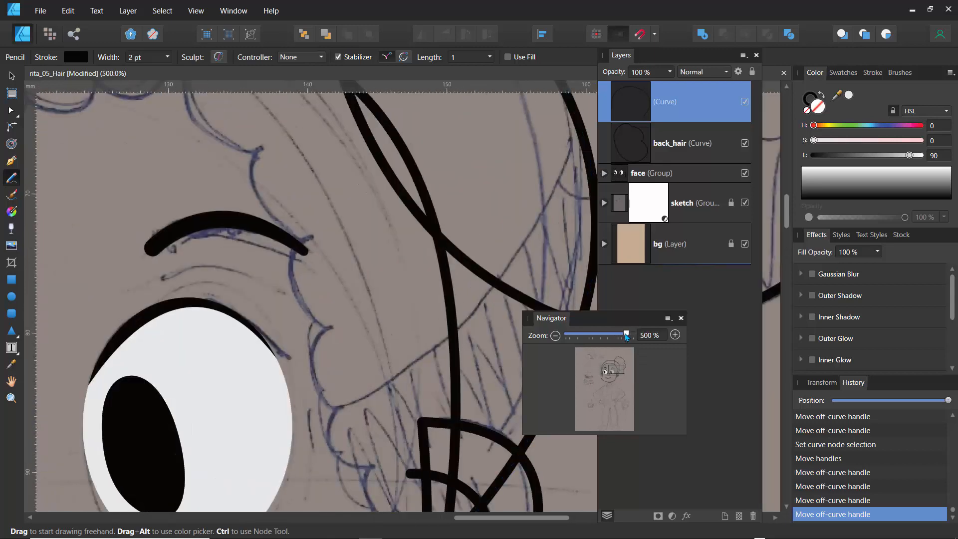
drag(617, 376, 619, 378)
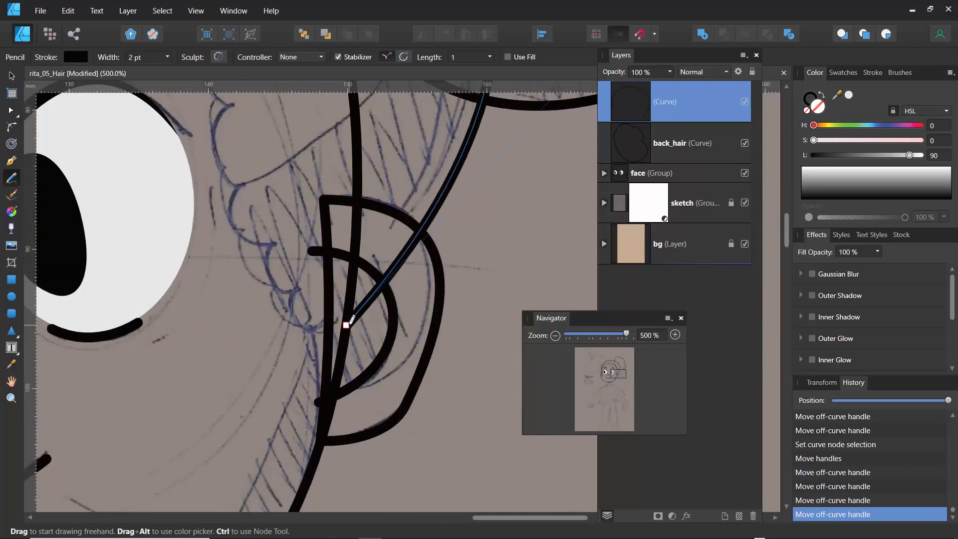
click(11, 109)
click(347, 325)
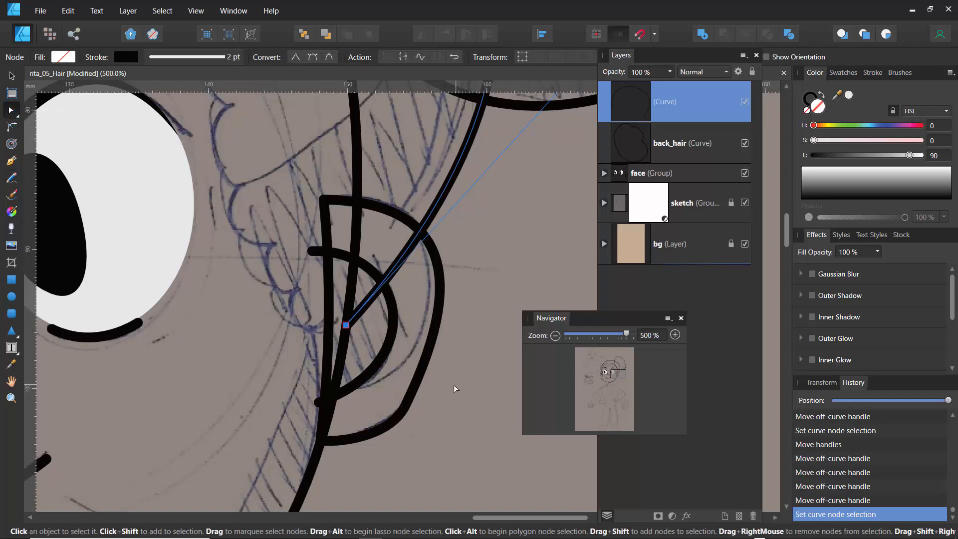
click(454, 389)
click(353, 319)
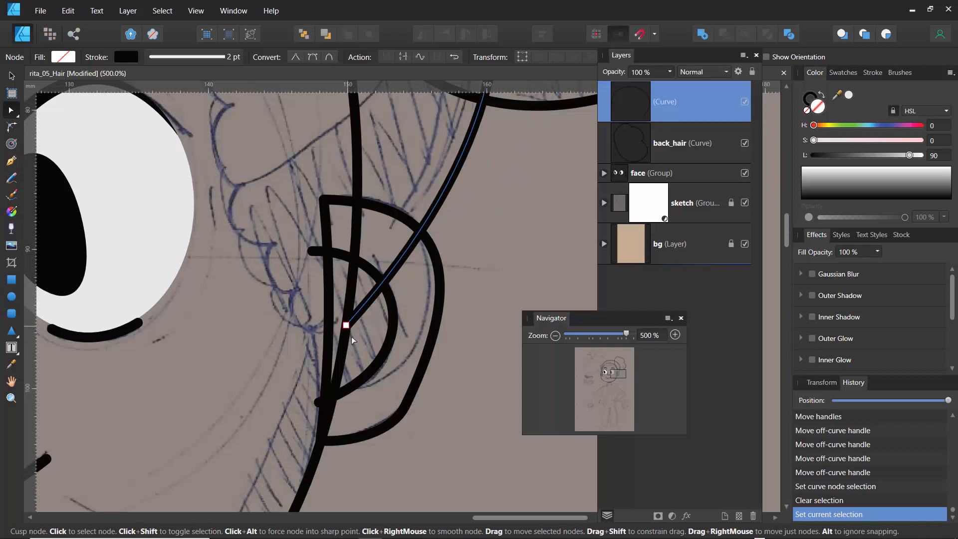
click(347, 326)
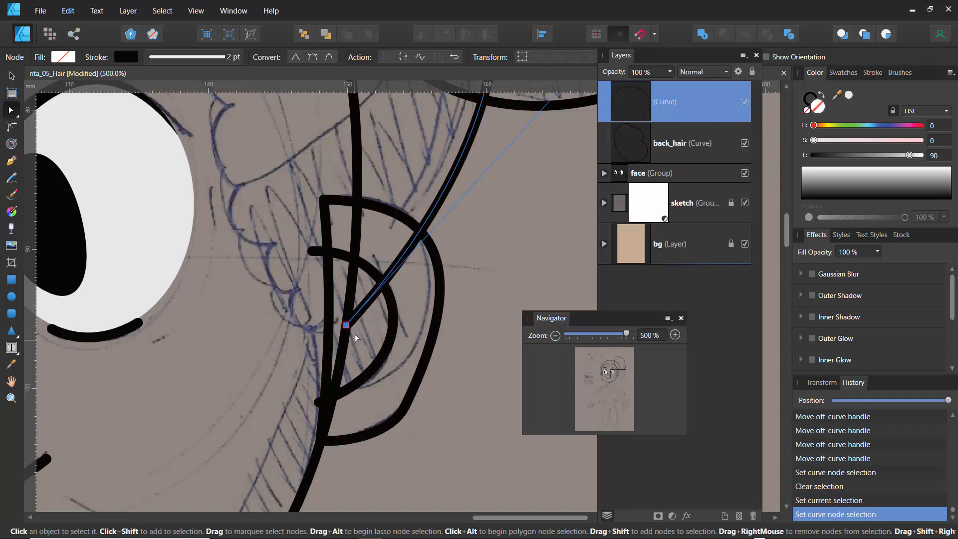
click(11, 177)
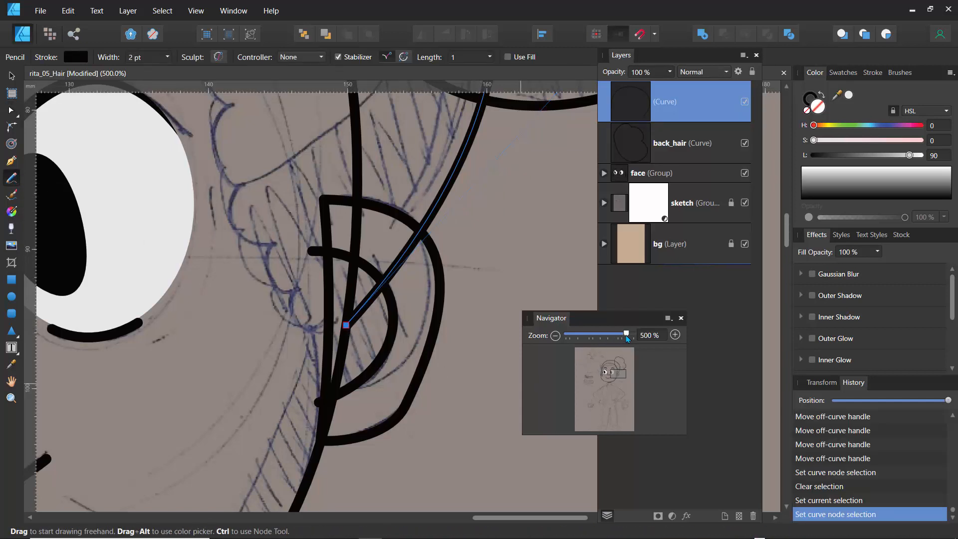
mouse_move(627, 339)
mouse_down()
mouse_move(574, 337)
mouse_move(619, 337)
mouse_up()
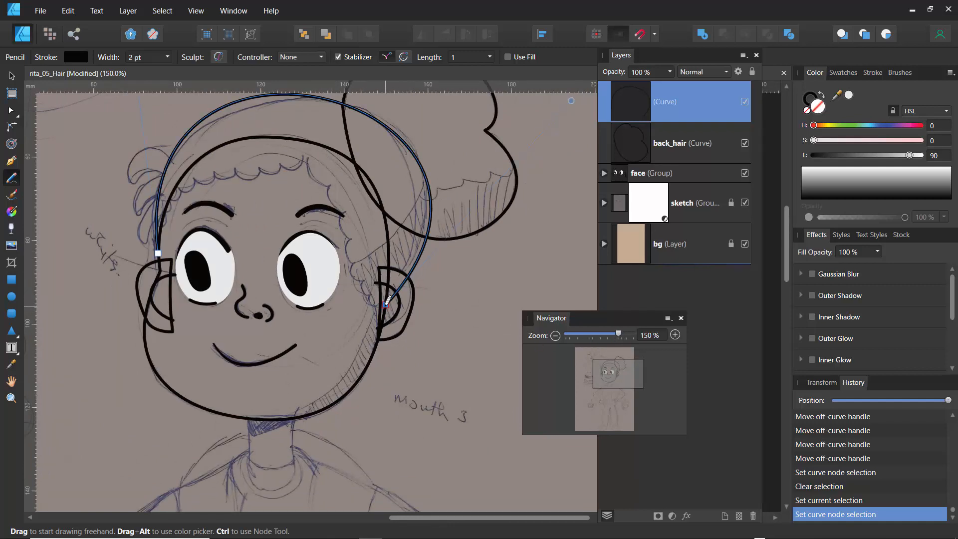
drag(385, 305, 384, 306)
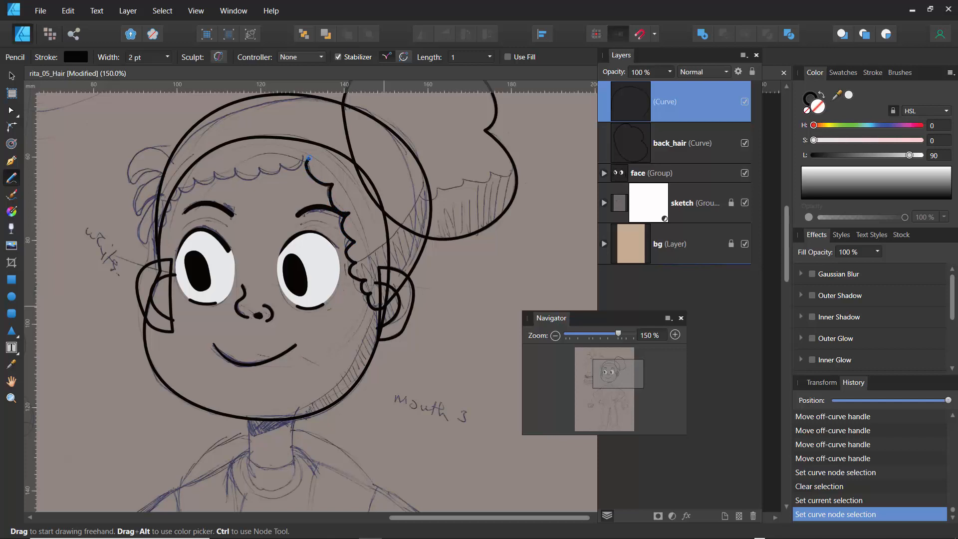
drag(382, 306, 383, 306)
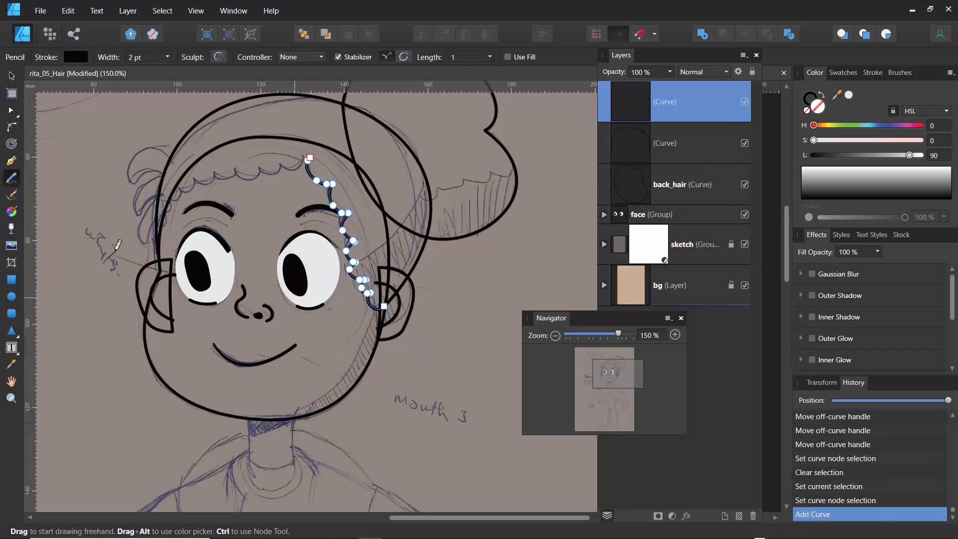
Step: Select the scalloped hairline and the hair arch together for node editing
click(11, 76)
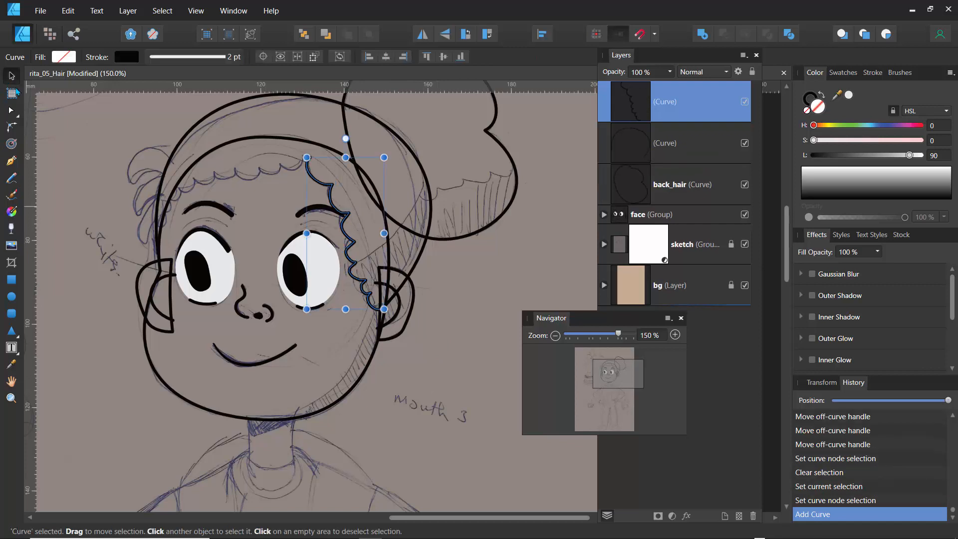
click(199, 133)
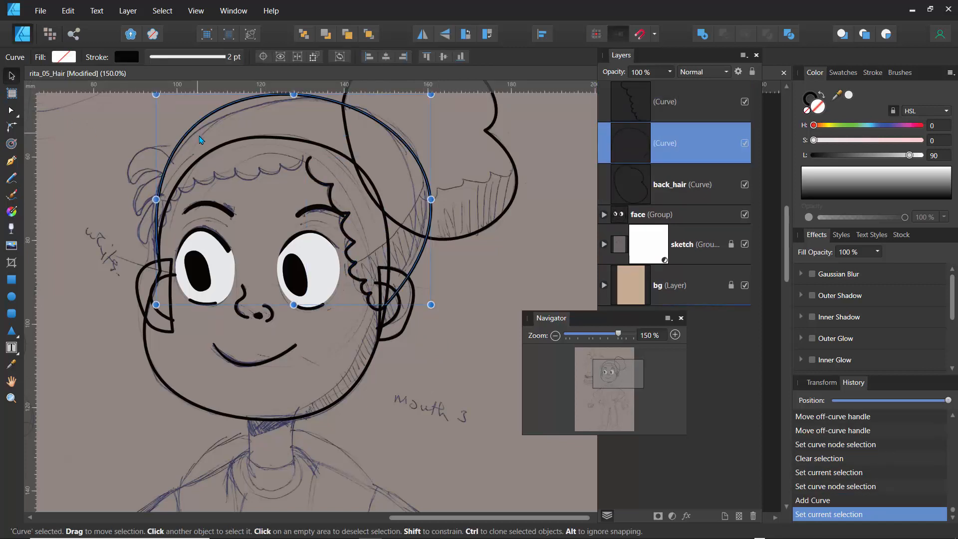
click(371, 300)
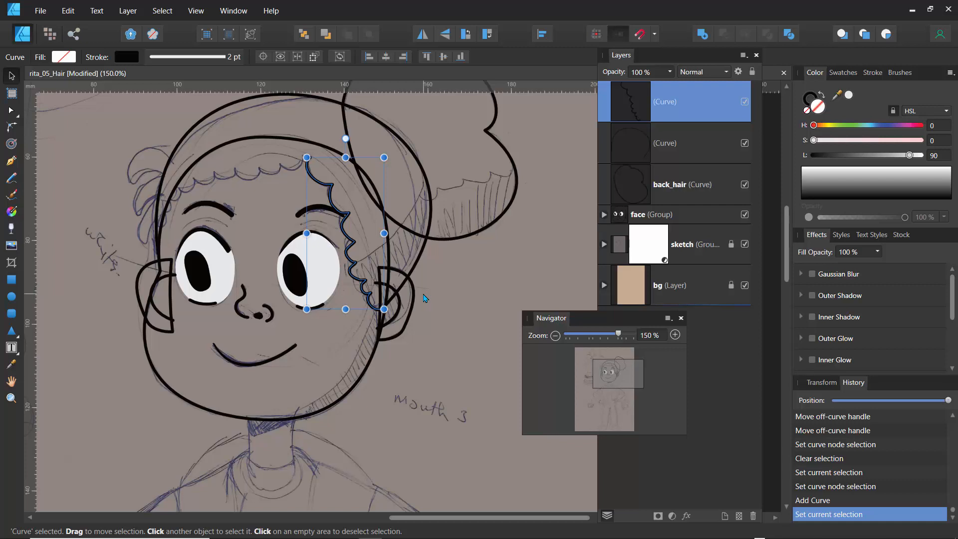
click(12, 114)
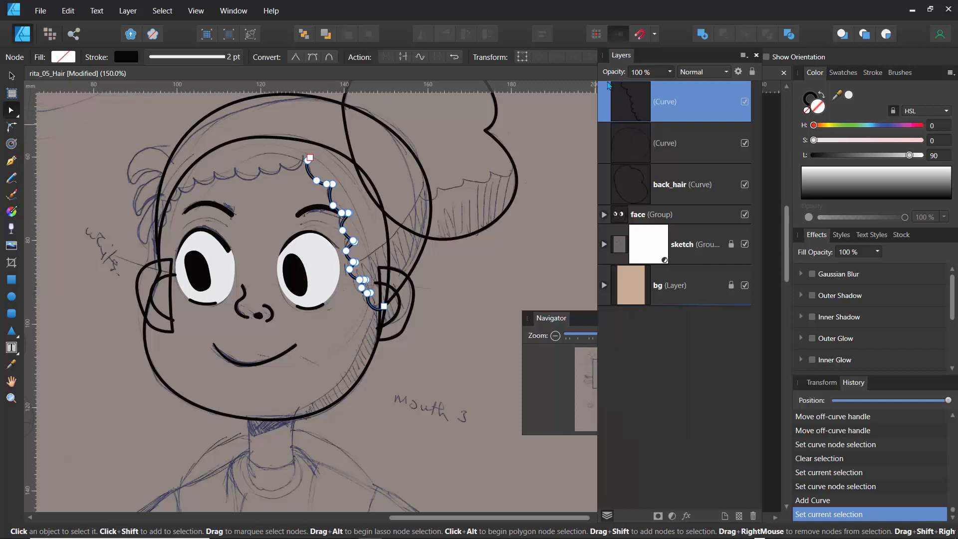
click(416, 259)
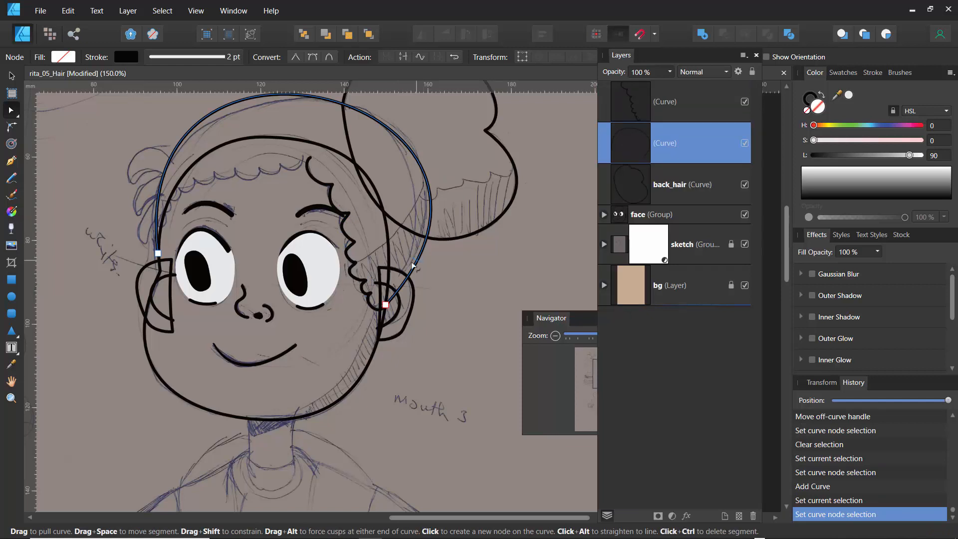
click(358, 283)
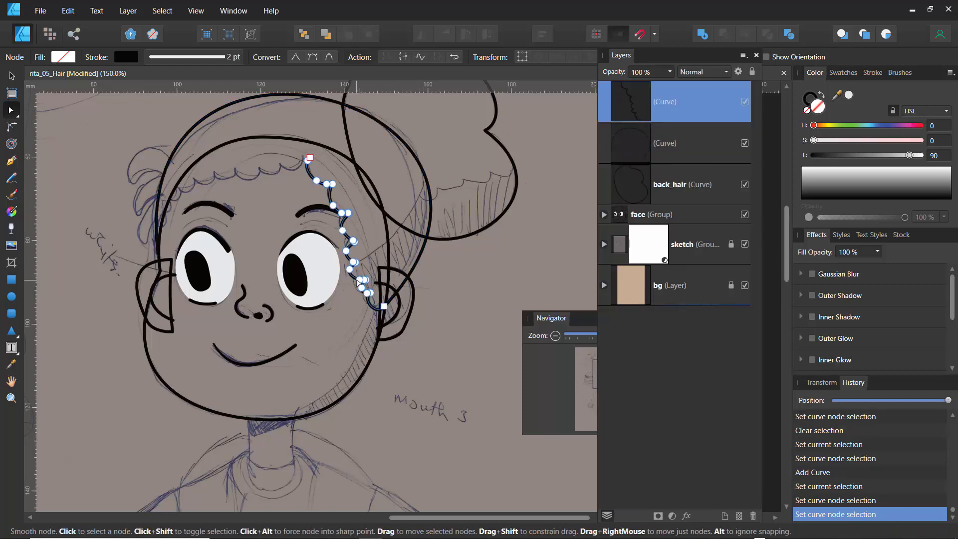
shift+click(411, 277)
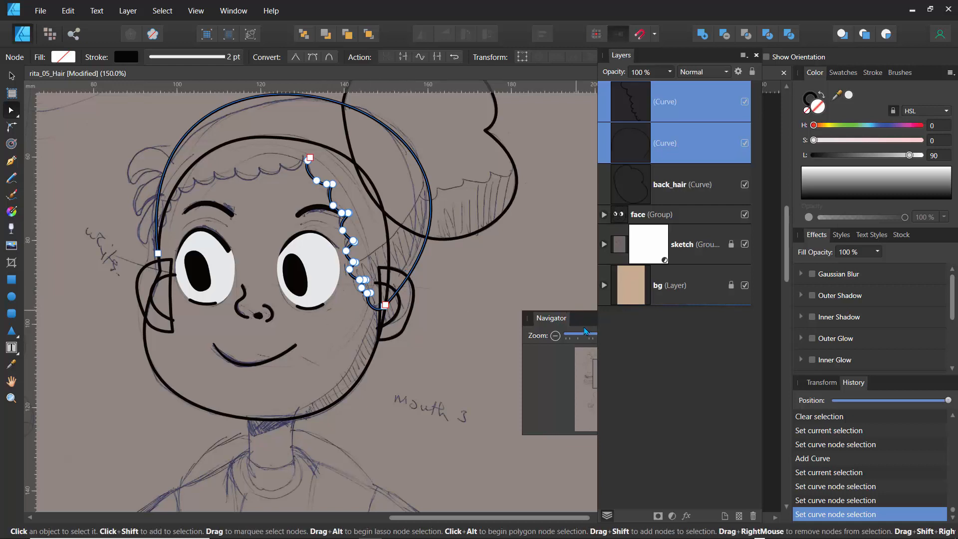
Step: Snap the hairline's lower end node onto the arch's end node inside the right ear and join the two curves
drag(584, 328, 152, 167)
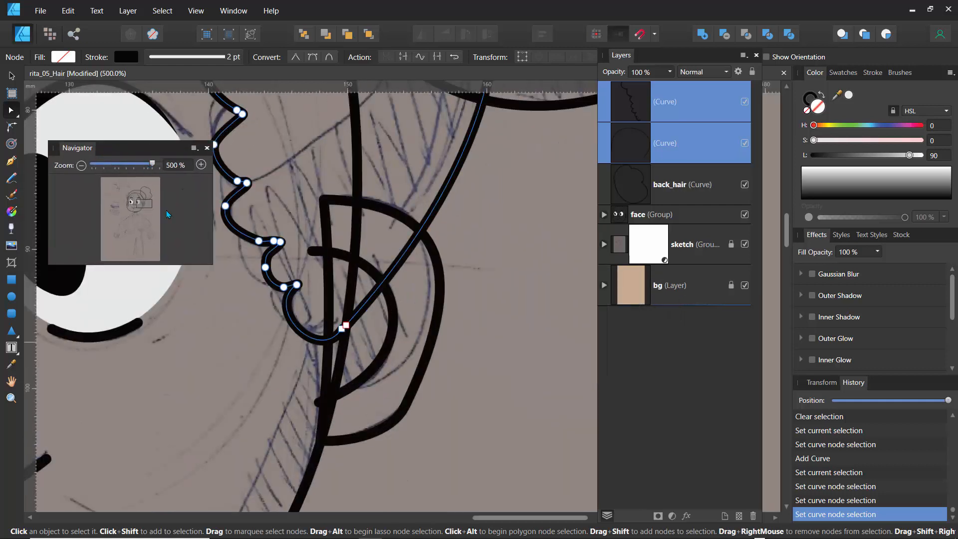
click(344, 325)
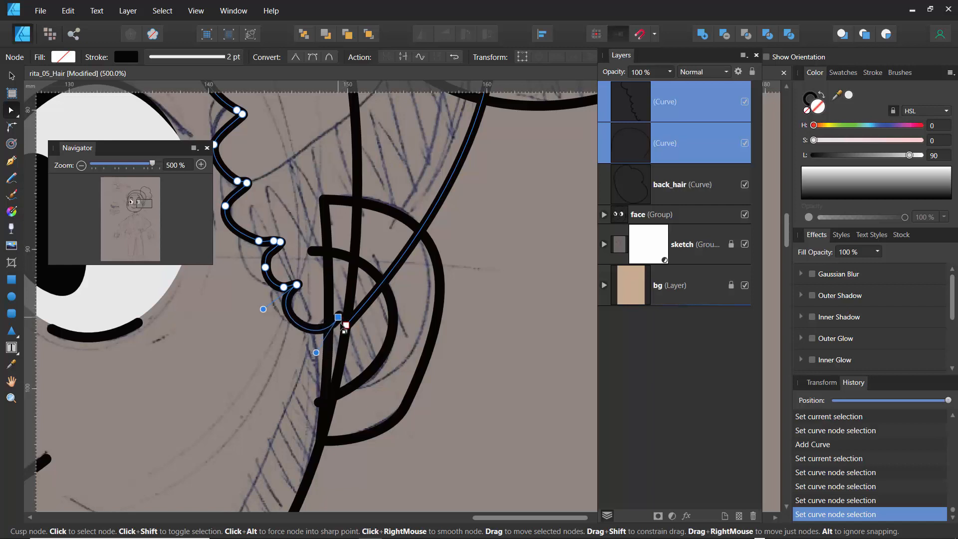
mouse_move(347, 324)
mouse_down()
mouse_move(342, 331)
mouse_move(350, 327)
mouse_up()
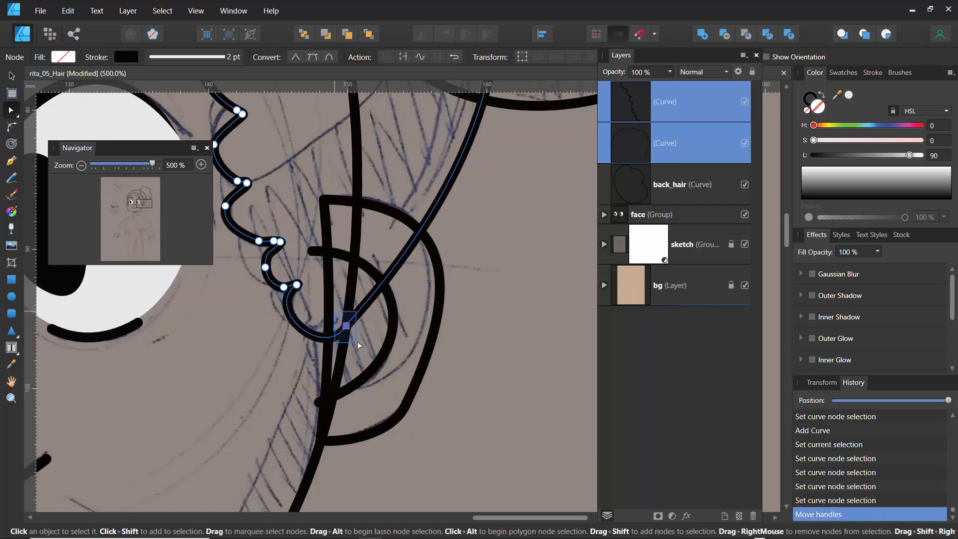
click(346, 325)
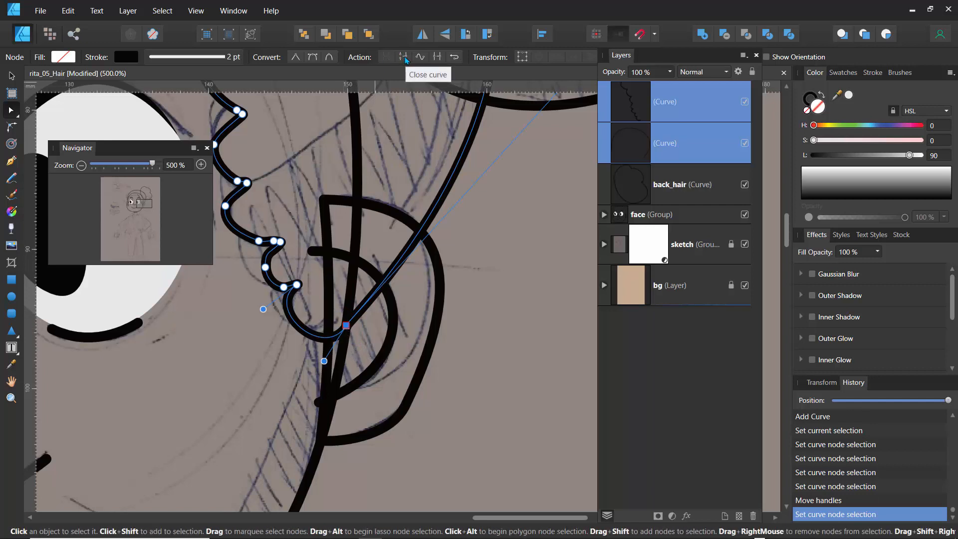
click(437, 58)
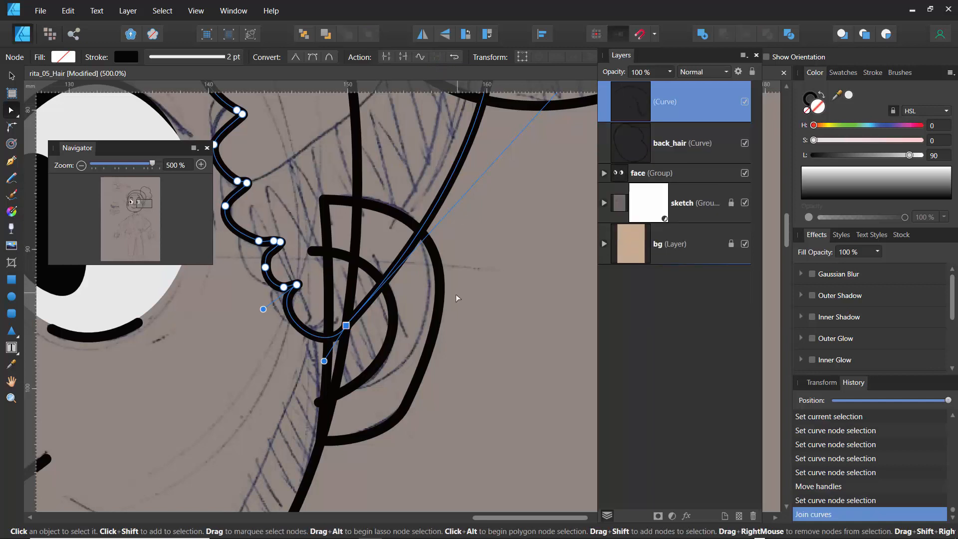
Step: Draw a scalloped freehand Pencil hairline over the sketch, from the forehead peak across the brow down to the ear beside the “Mouths” sketches
drag(149, 165, 130, 165)
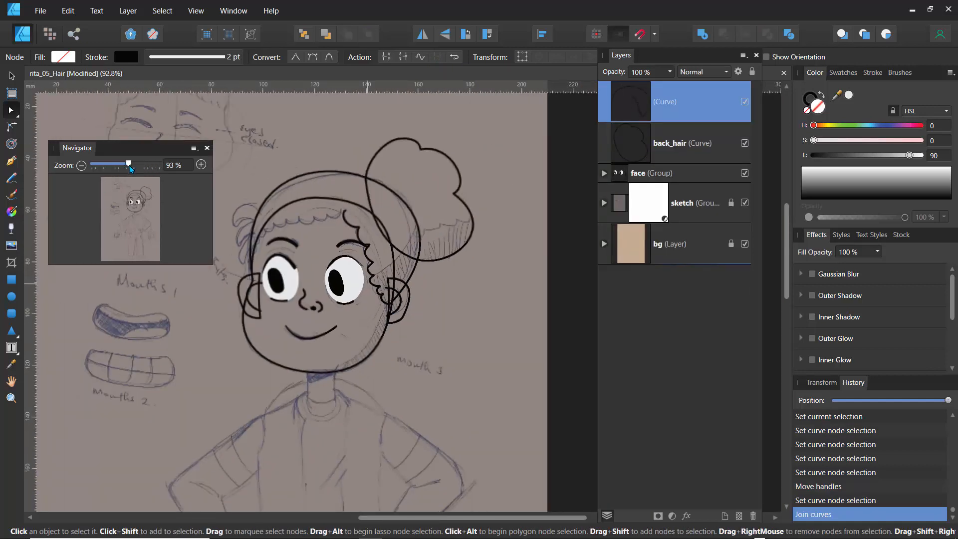
click(322, 145)
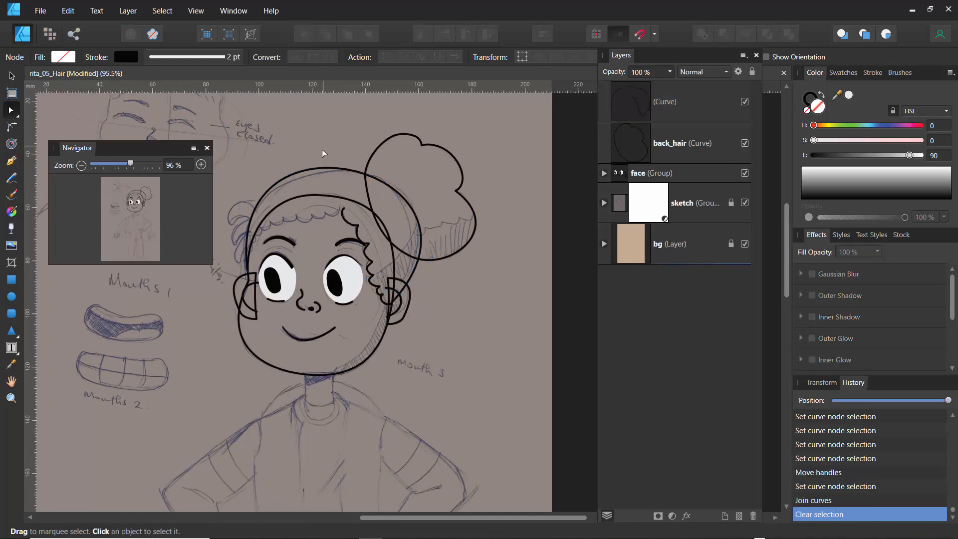
click(331, 172)
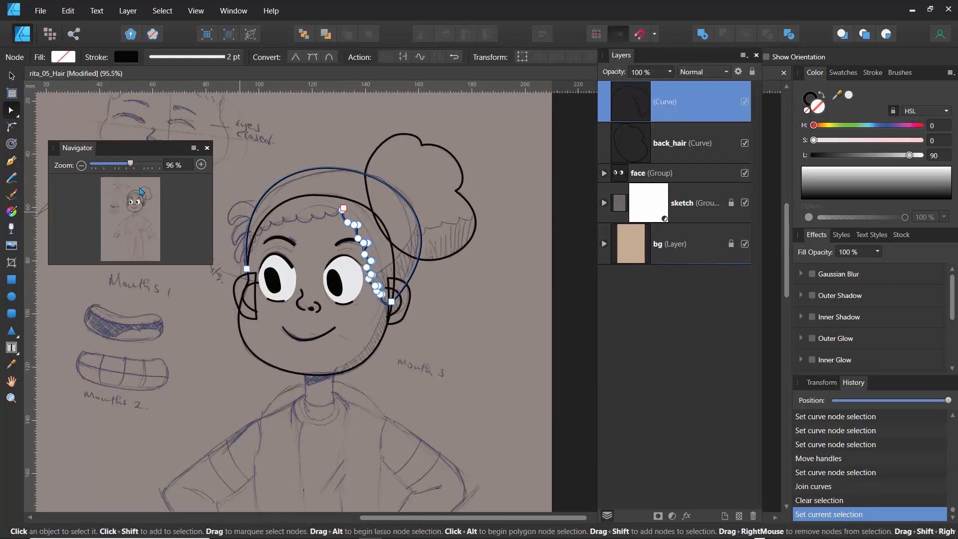
drag(131, 167, 144, 164)
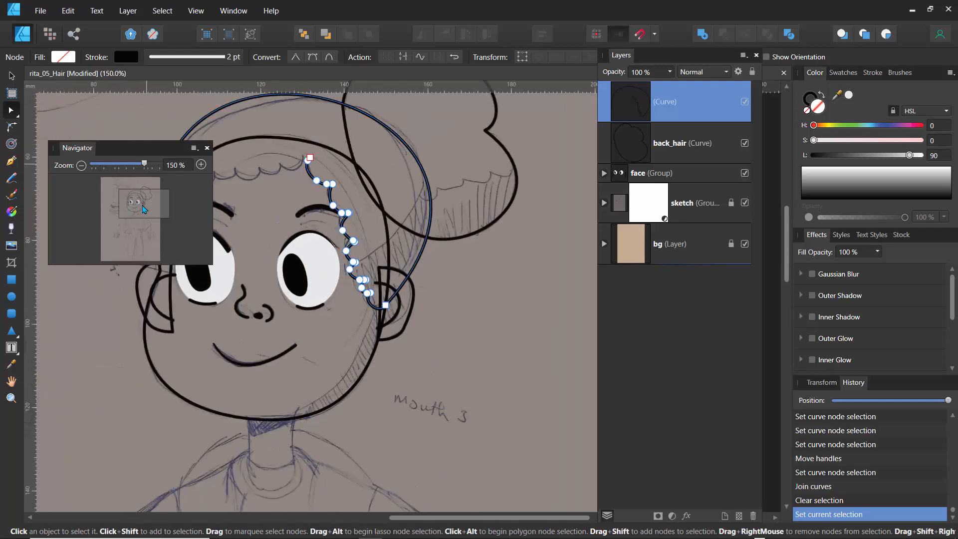
mouse_move(150, 205)
mouse_down()
mouse_move(130, 214)
mouse_move(135, 205)
mouse_up()
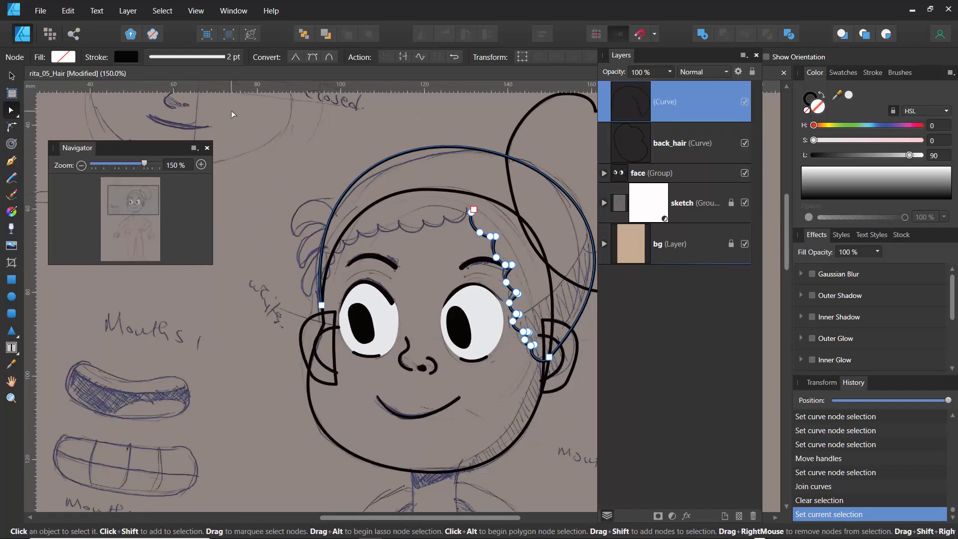
click(17, 180)
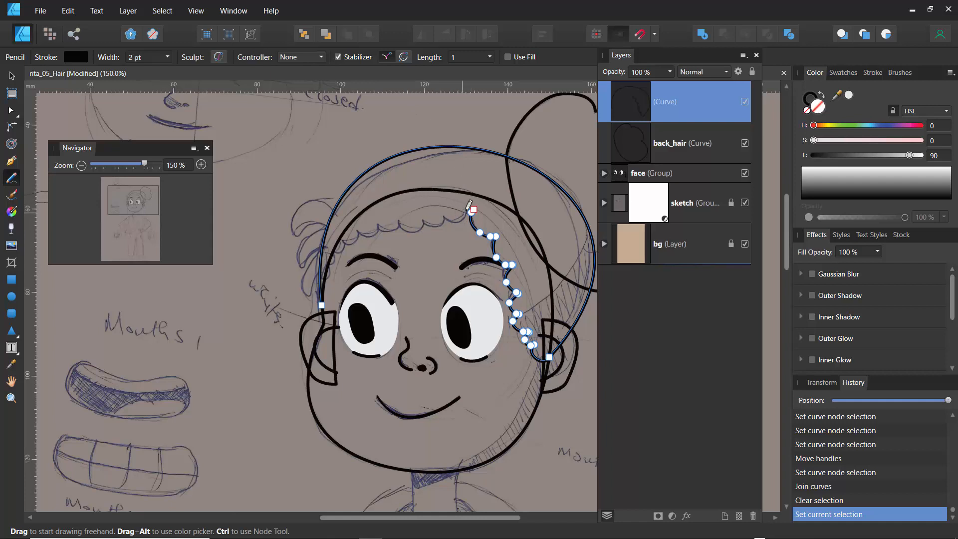
drag(467, 208, 467, 208)
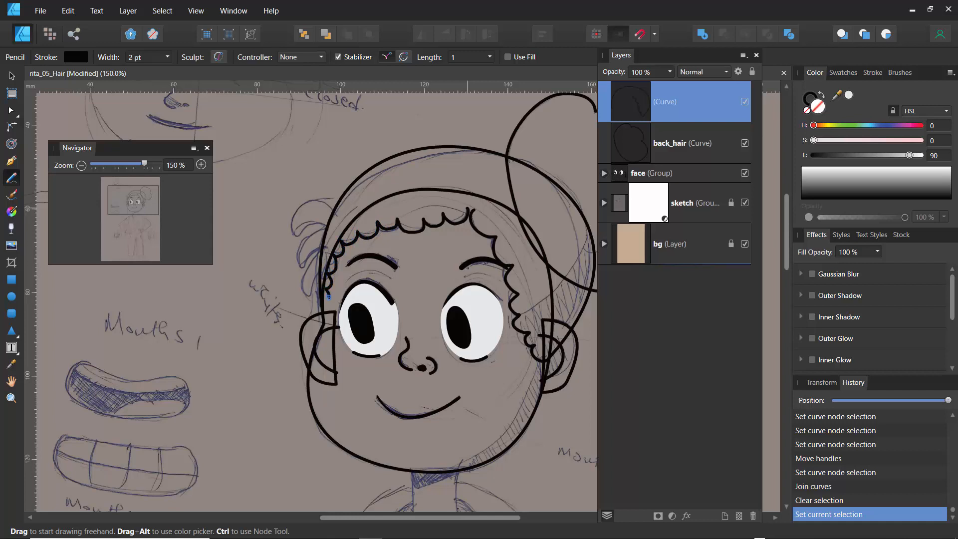
drag(467, 208, 472, 210)
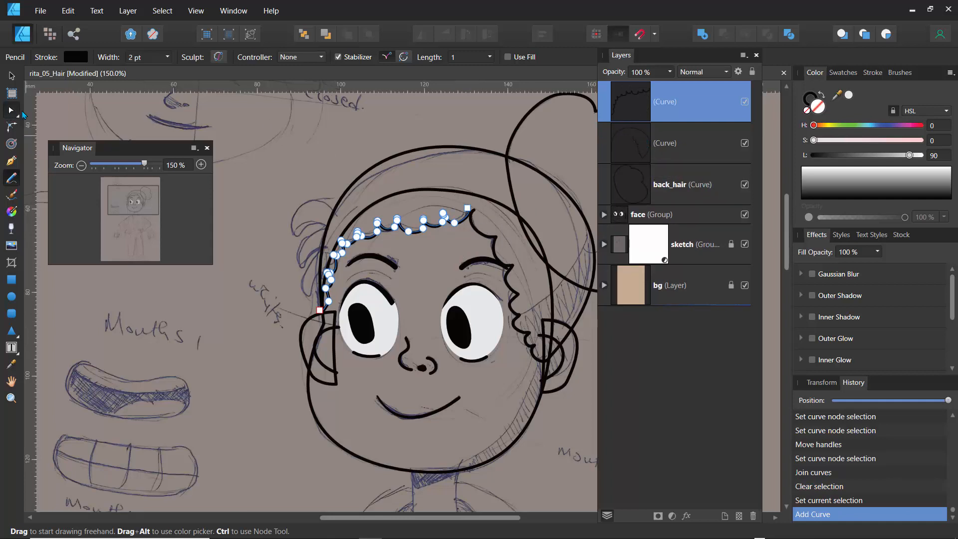
Step: Adjust the curve handle on the new hairline's end node at the forehead peak so its last scallop rises more steeply
key(a)
drag(146, 165, 152, 165)
drag(141, 197, 141, 198)
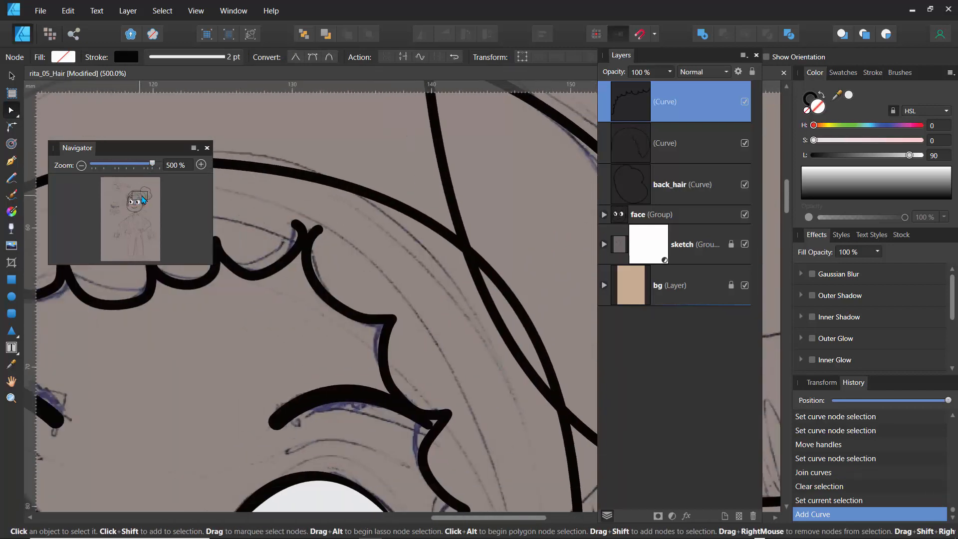
click(295, 225)
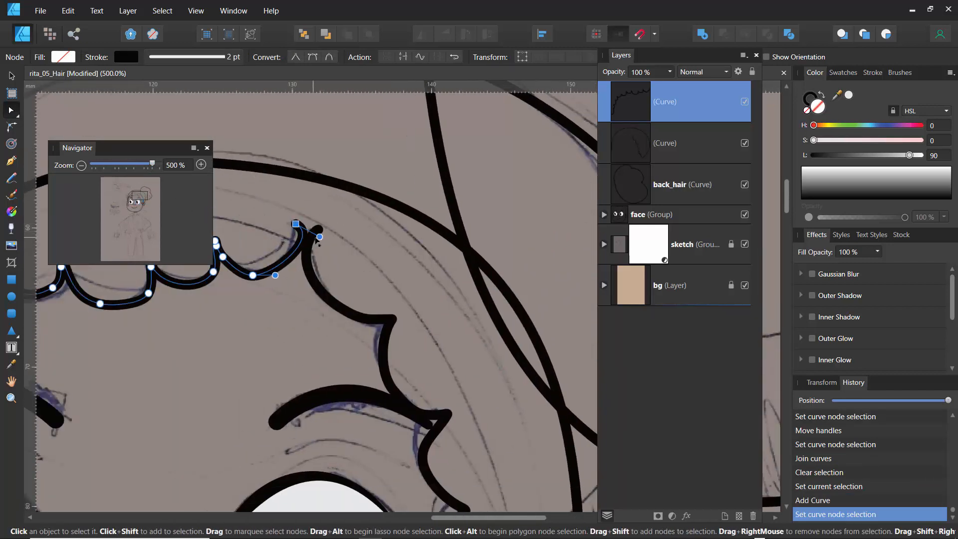
drag(319, 237, 300, 257)
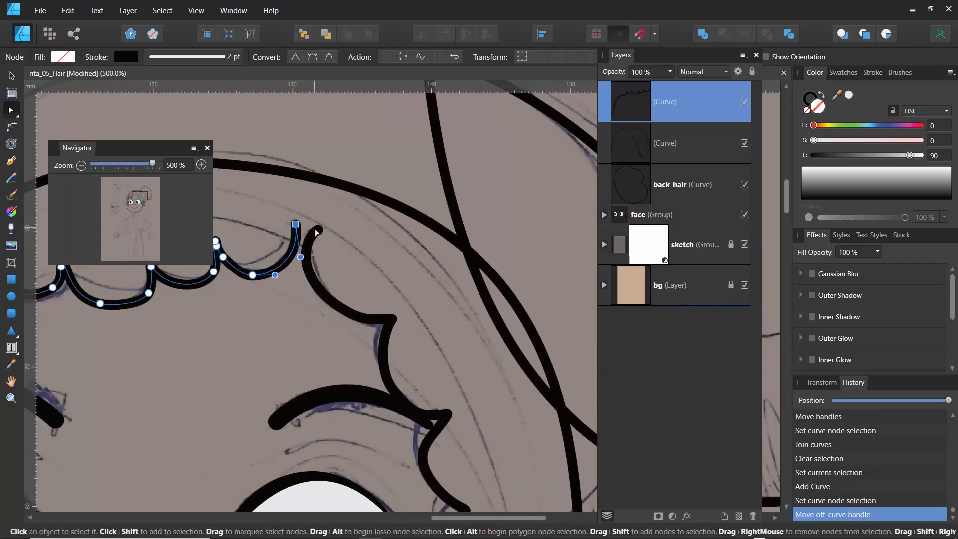
Step: Delete the protruding end node of the earlier hairline at the forehead peak
click(317, 230)
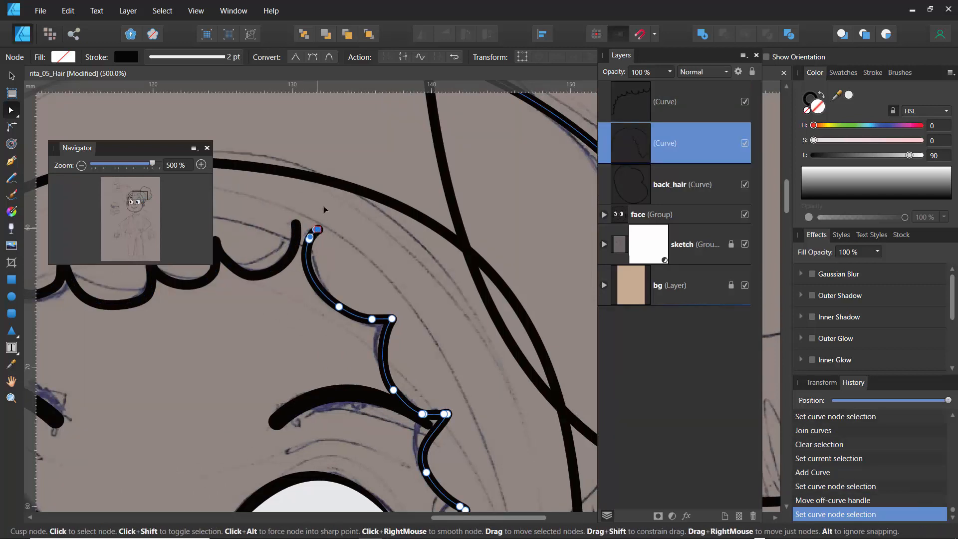
drag(324, 209, 327, 211)
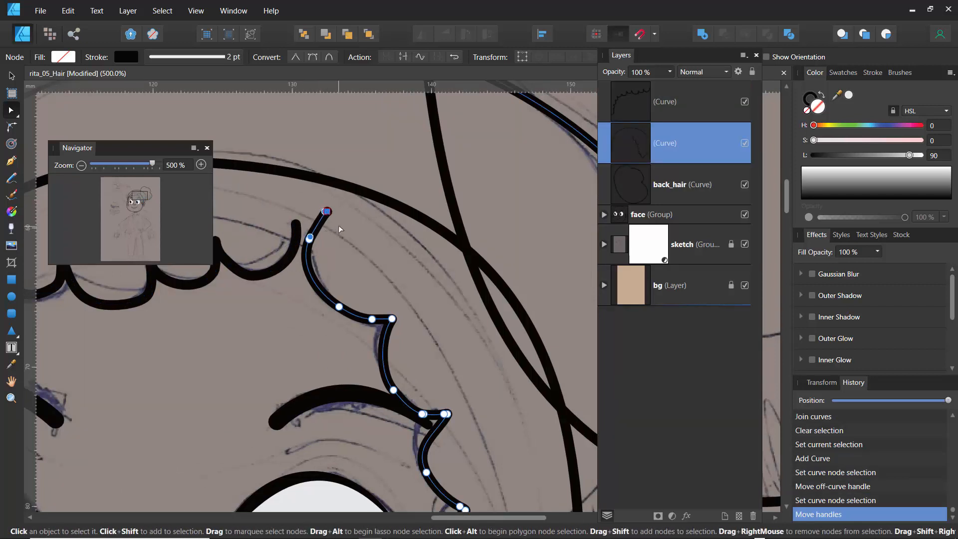
key(Delete)
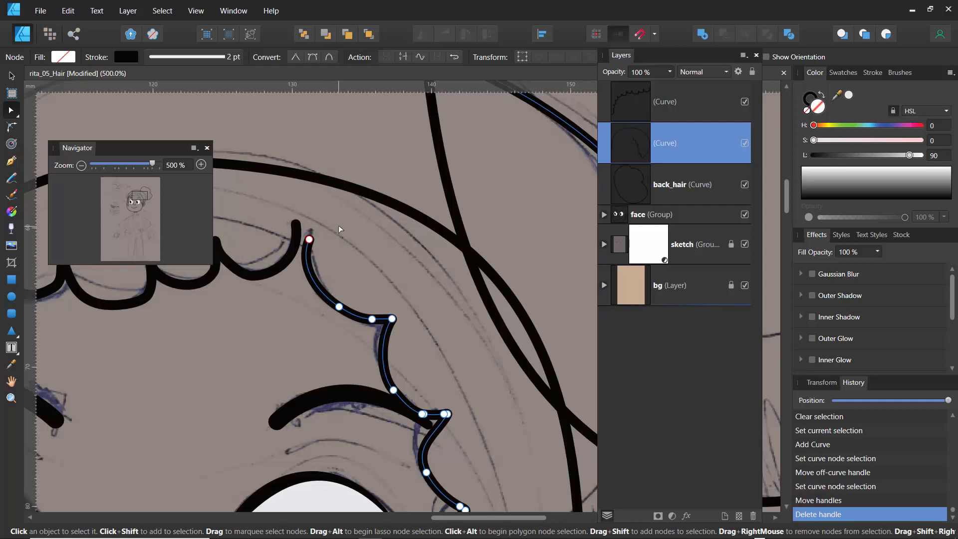
Step: Snap the new hairline's end node onto the earlier hairline's end at the forehead peak and reshape its last scallop
click(294, 227)
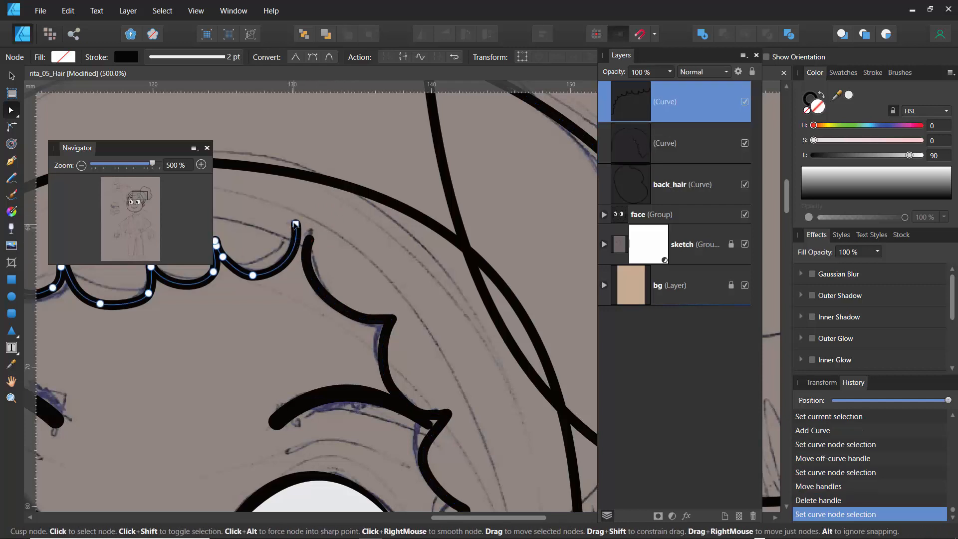
drag(295, 225, 309, 240)
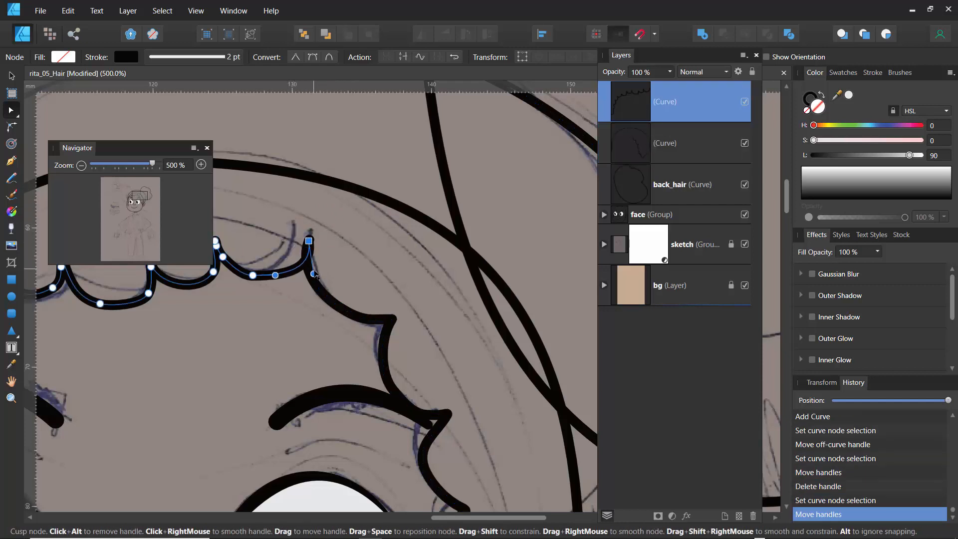
drag(315, 276, 275, 281)
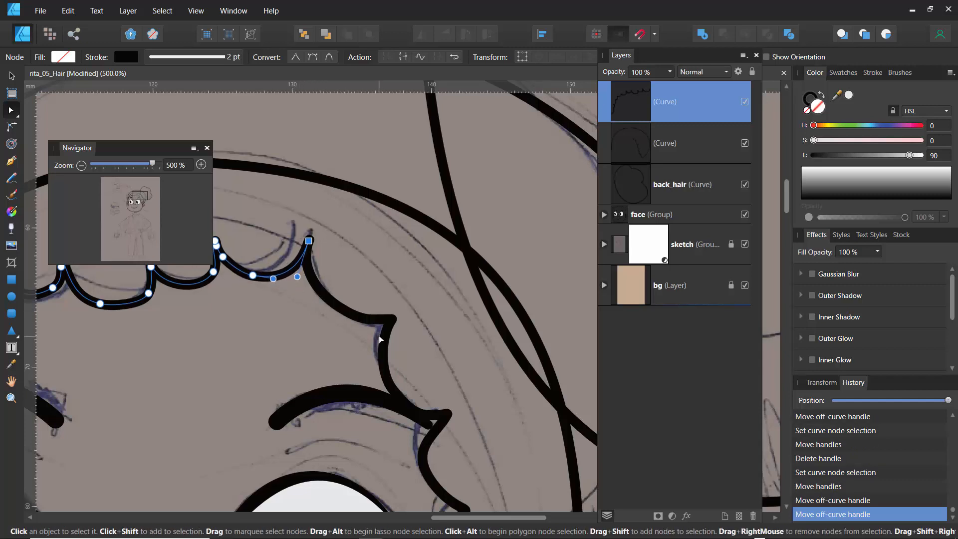
Step: Select both hair curves with their coinciding end nodes at the forehead peak and join them into one curve
shift+click(624, 150)
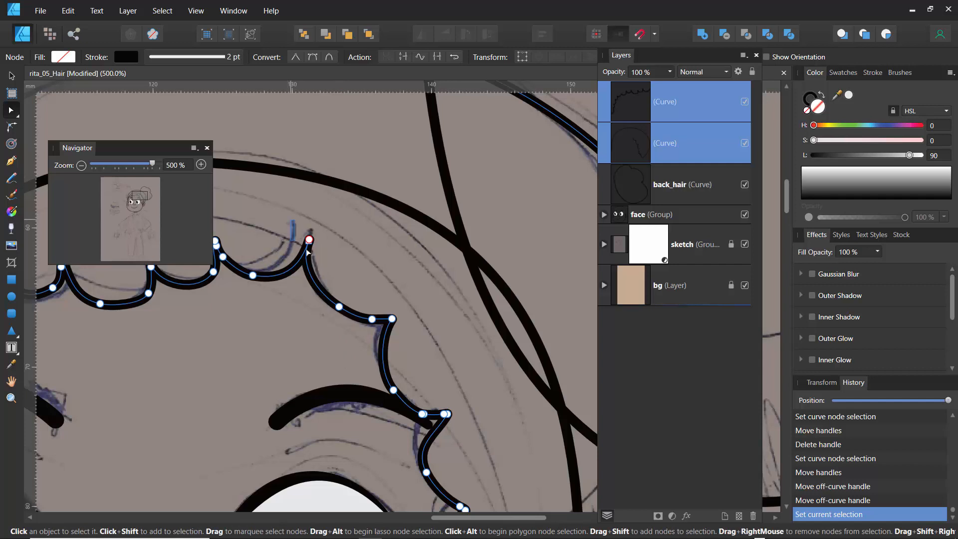
drag(336, 251, 341, 258)
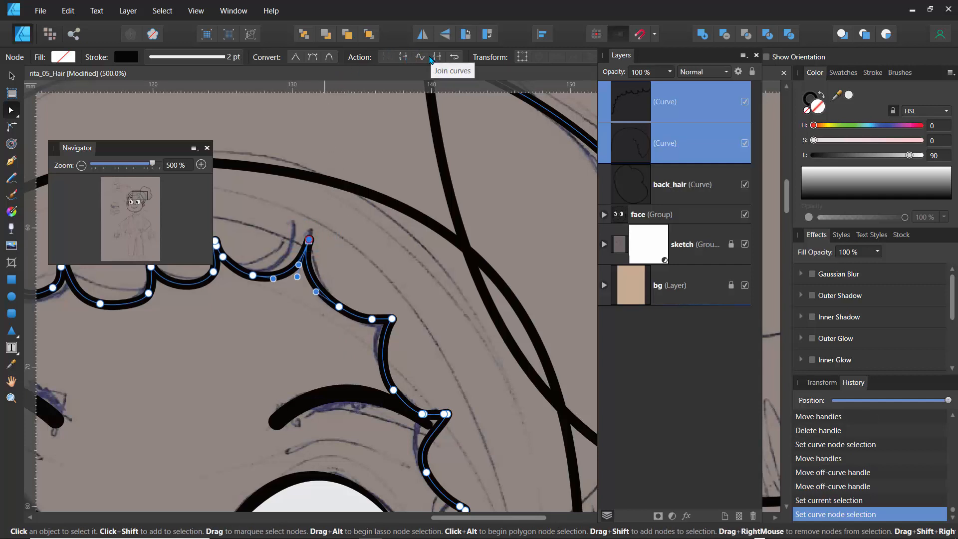
click(436, 58)
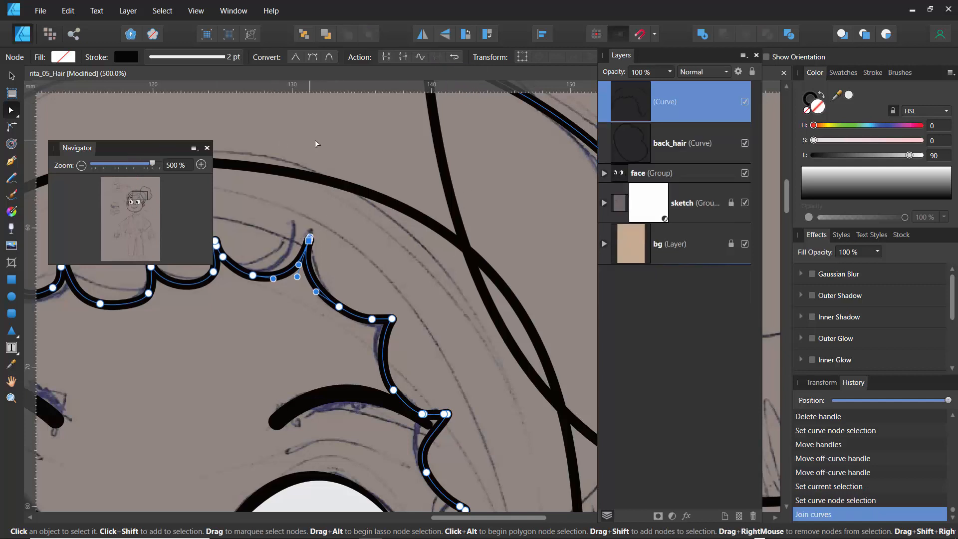
Step: Close the hair outline by bringing its two open end nodes together above the ear, round the adjoining scallop, and deselect the curve
drag(142, 157, 381, 162)
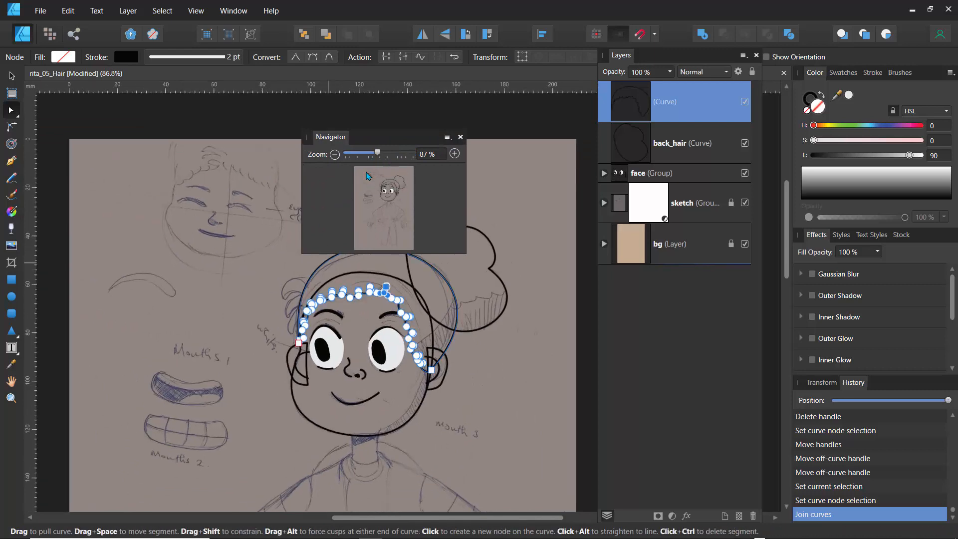
drag(378, 156, 405, 155)
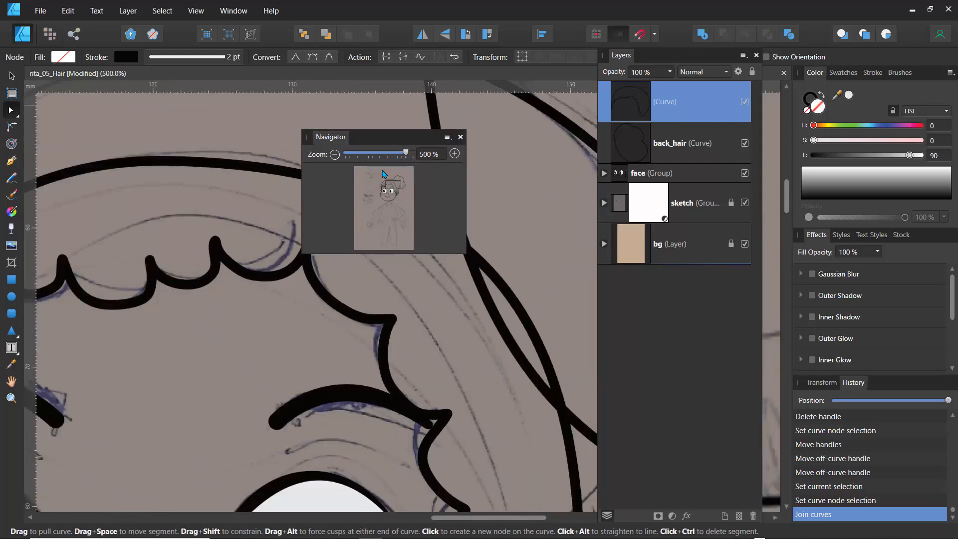
drag(392, 189, 385, 190)
click(157, 277)
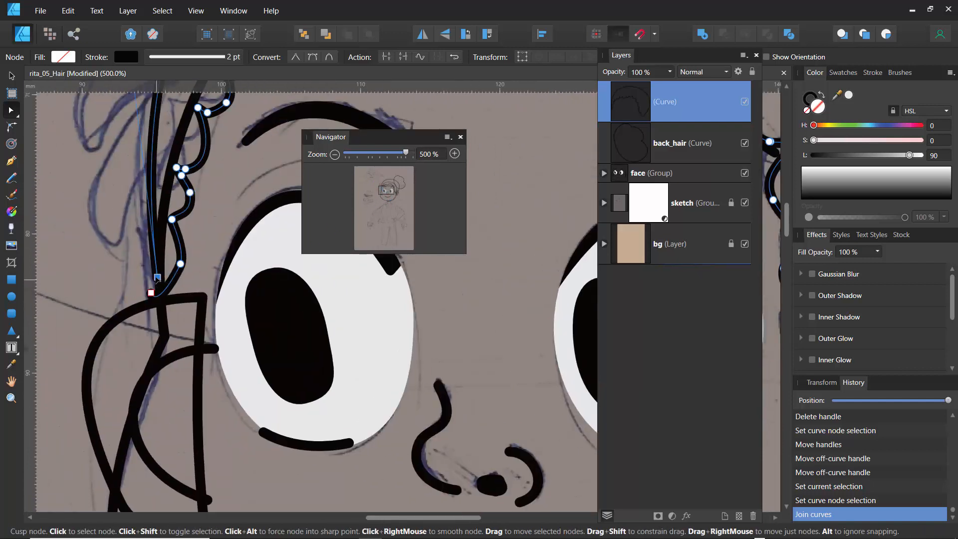
drag(159, 281, 180, 291)
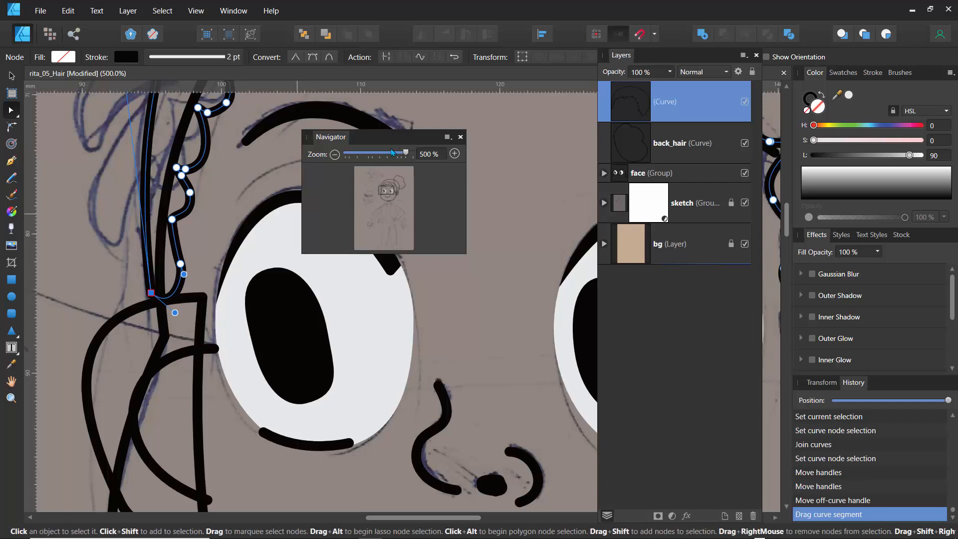
drag(407, 154, 222, 148)
click(229, 143)
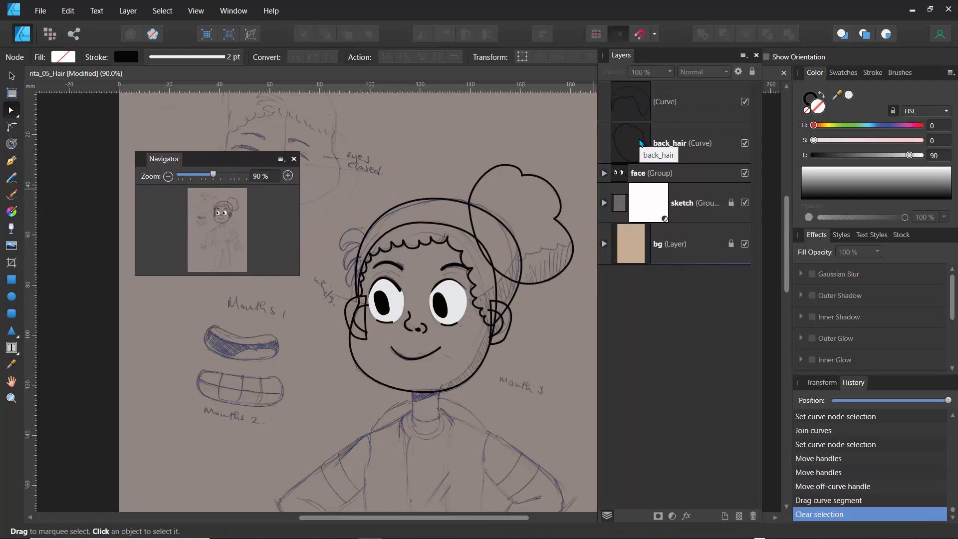
Step: Rename the finished hair outline curve as front_hair
click(633, 114)
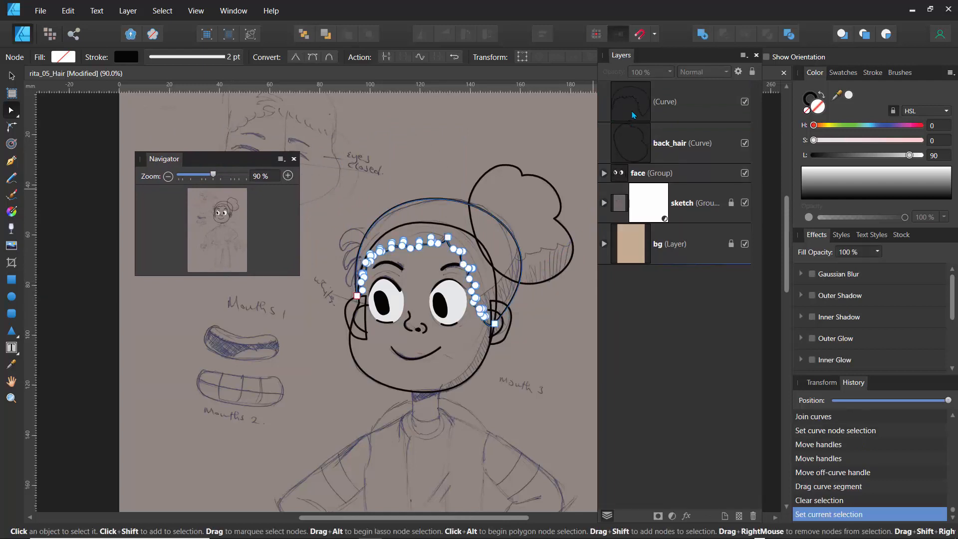
shift+click(631, 145)
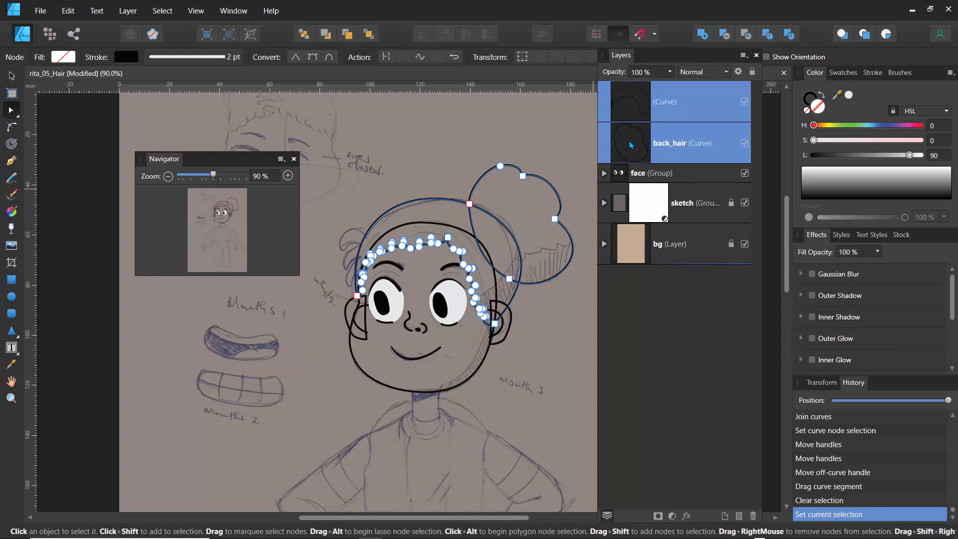
double_click(664, 102)
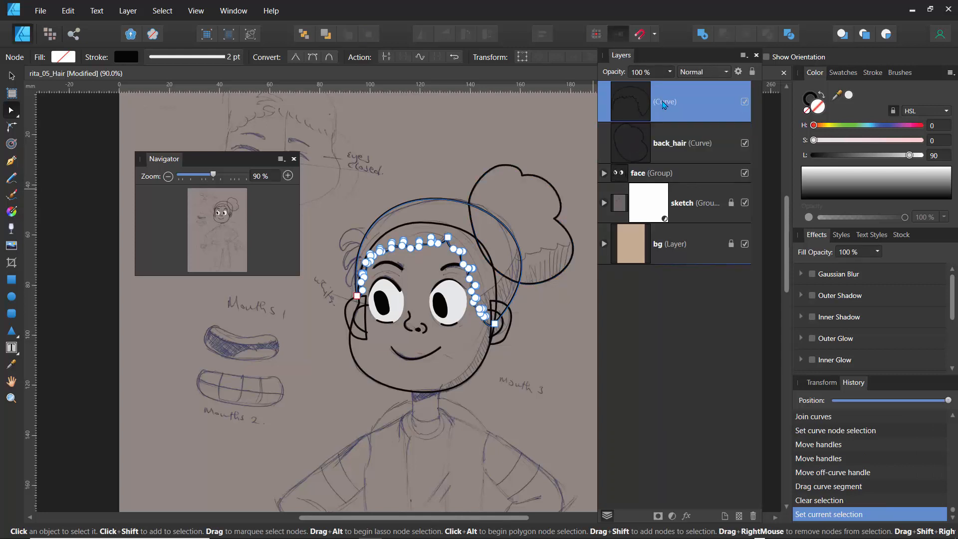
text(front_hair)
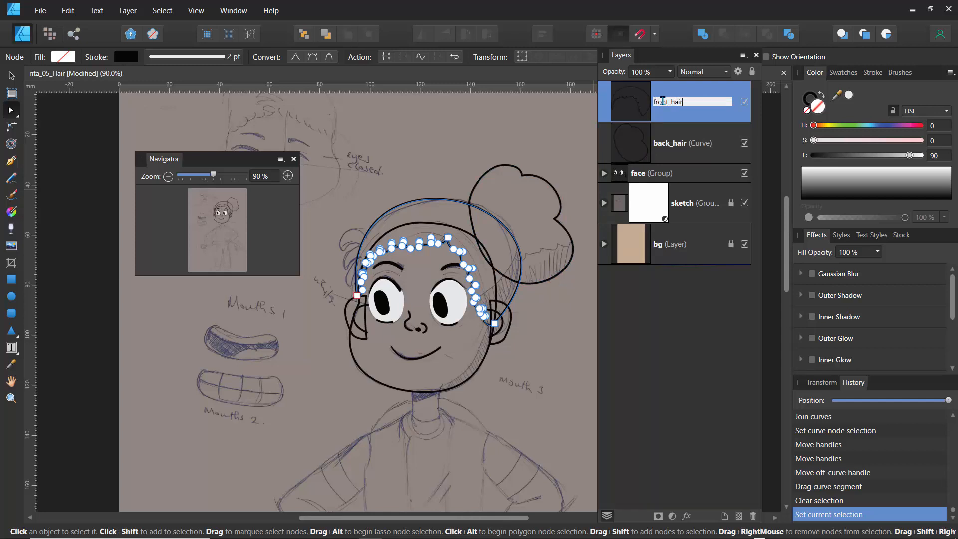
key(Return)
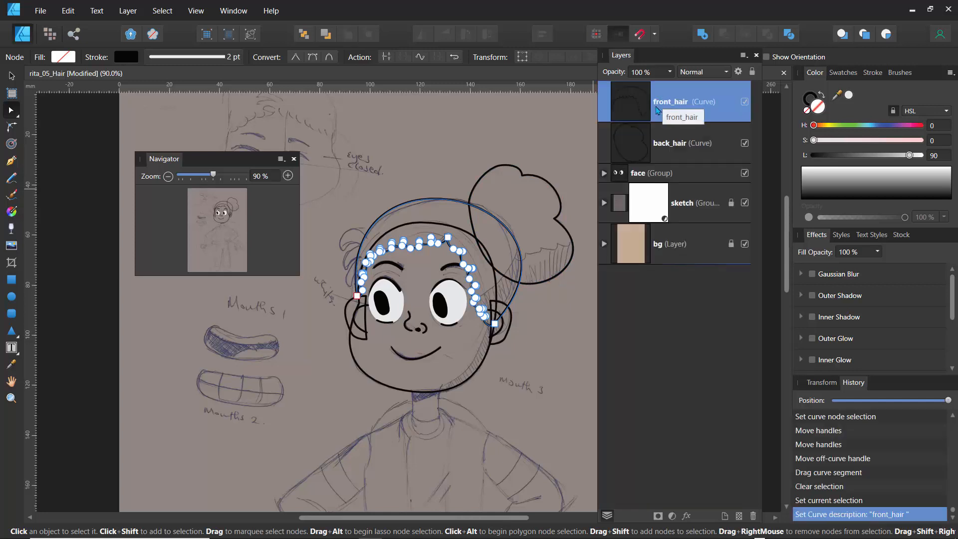
Step: Group the front_hair and back_hair curves and name the group hair
shift+click(630, 148)
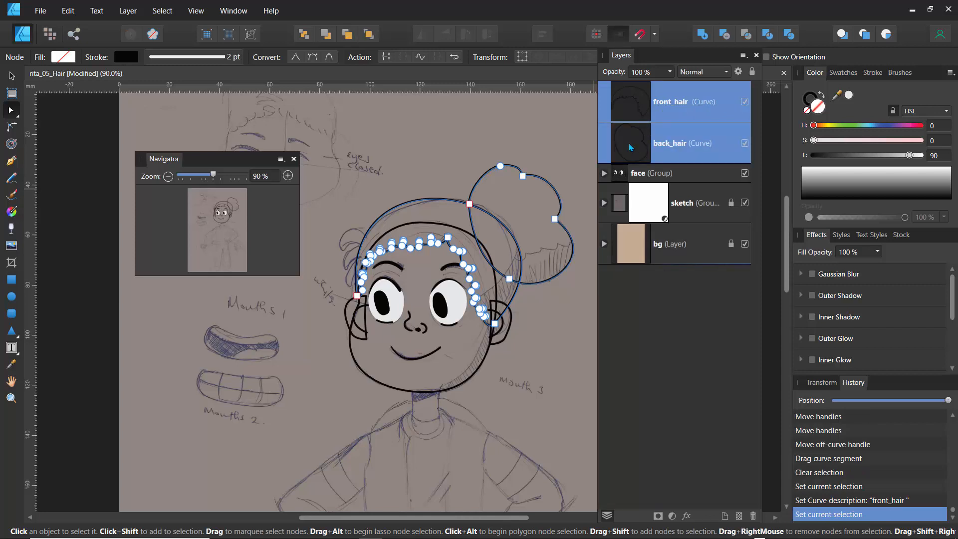
key(ctrl+g)
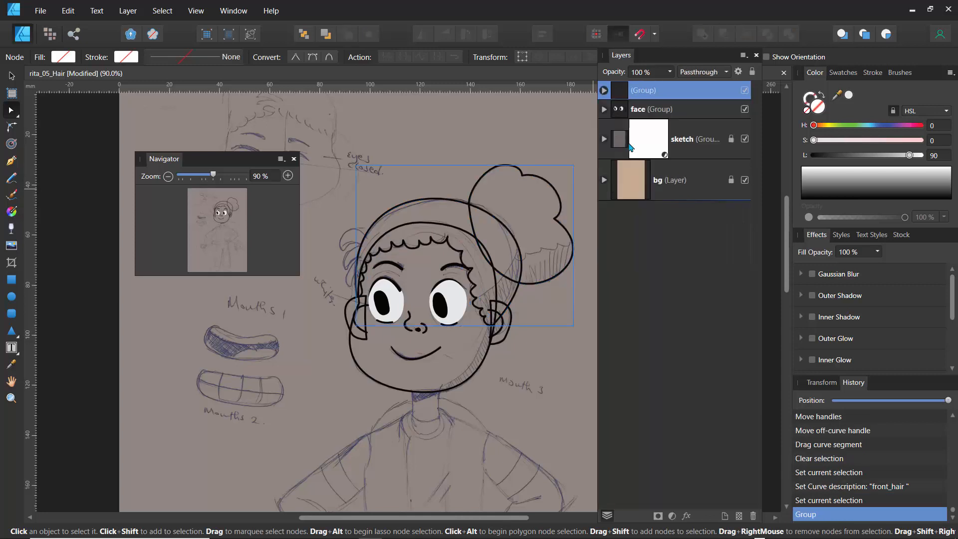
double_click(648, 90)
text(hair)
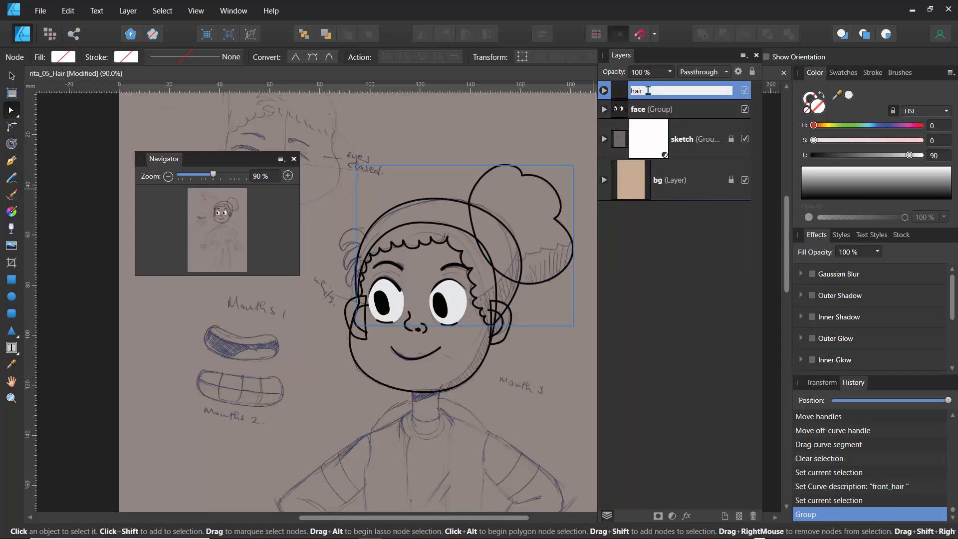
key(Return)
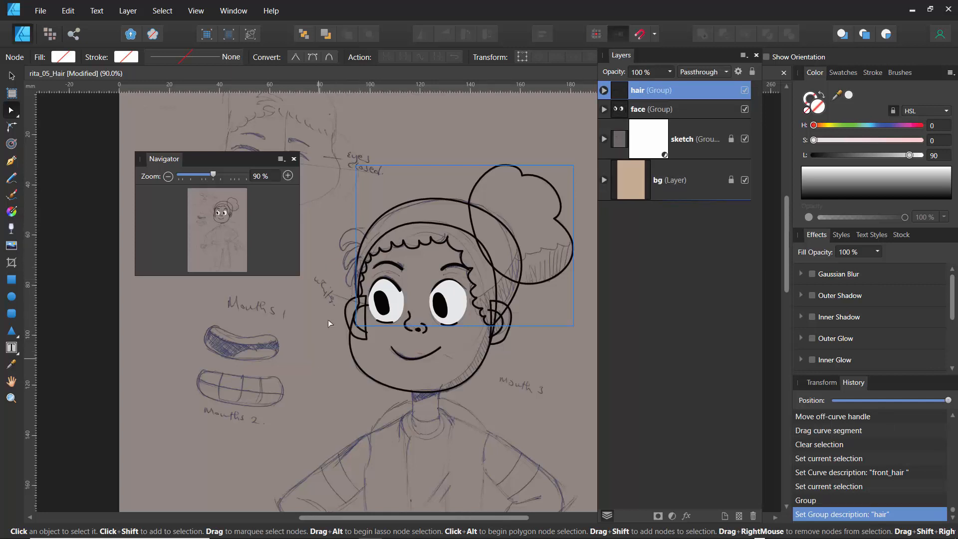
scroll(220, 214, up, 5)
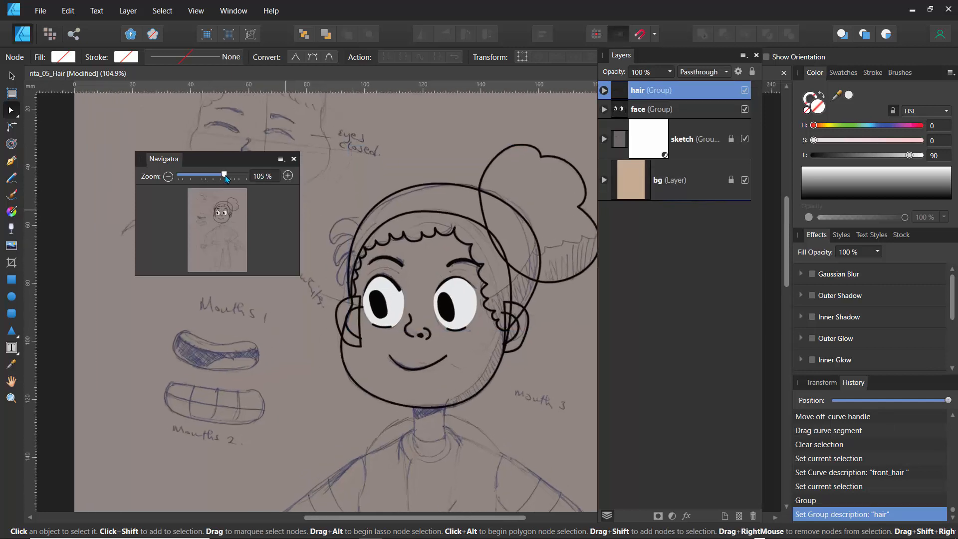
Step: Trace the uppermost hair tuft beside the headband over the sketch with the Pencil tool and deselect the stroke
drag(223, 210, 220, 208)
drag(234, 174, 234, 175)
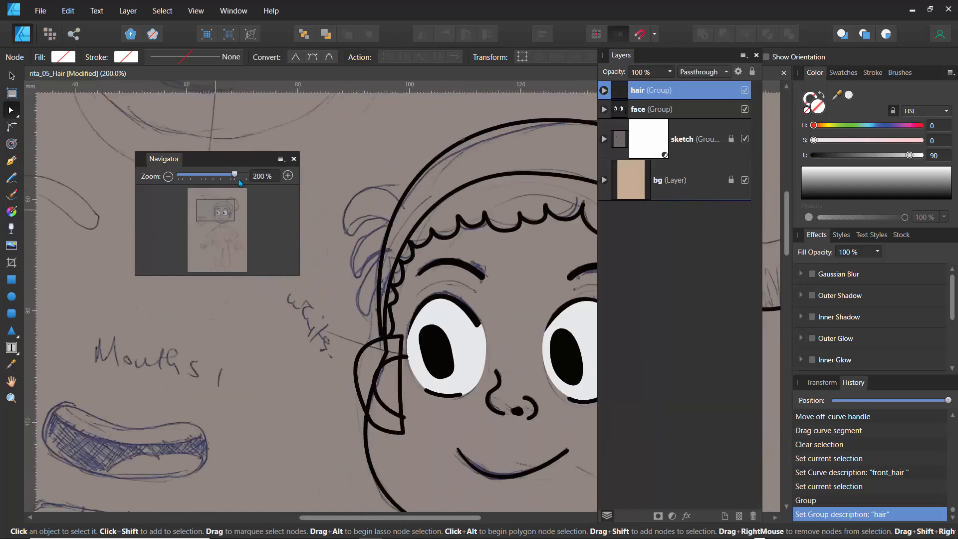
mouse_move(223, 214)
mouse_down()
mouse_move(210, 215)
mouse_move(218, 207)
mouse_up()
click(14, 179)
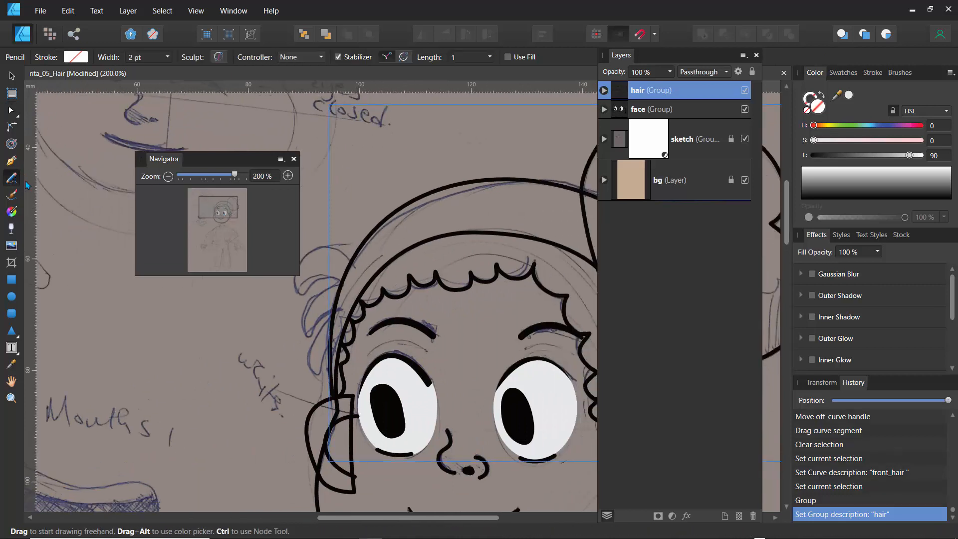
drag(223, 164, 131, 135)
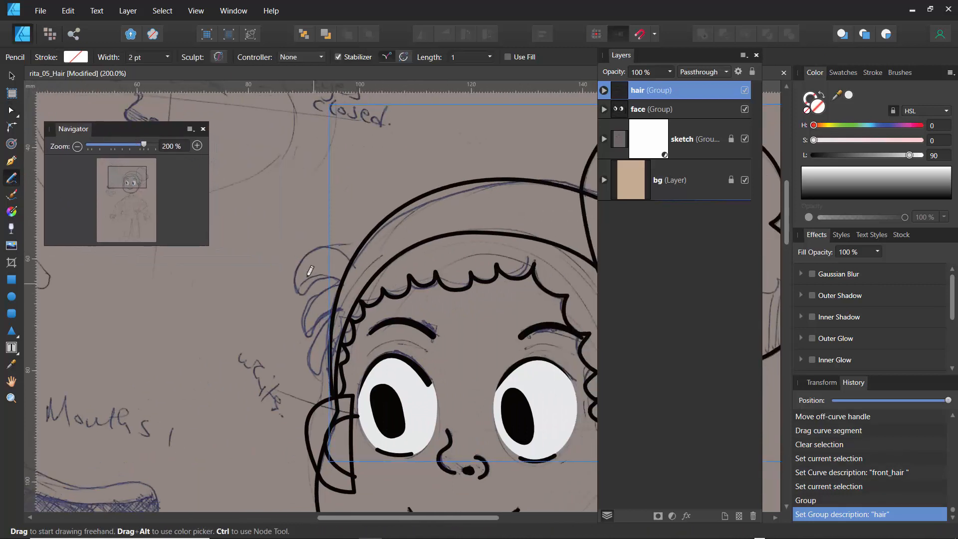
drag(352, 266, 351, 265)
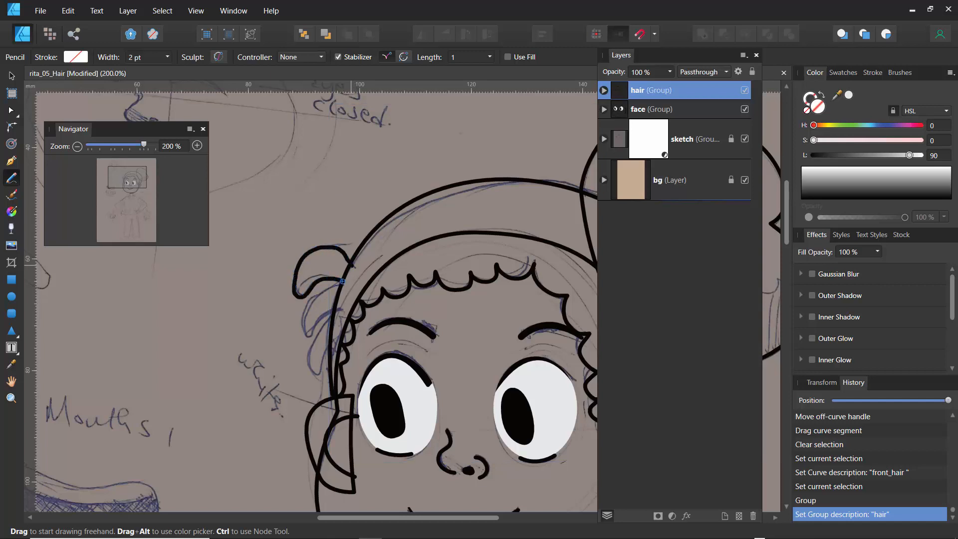
drag(342, 281, 344, 283)
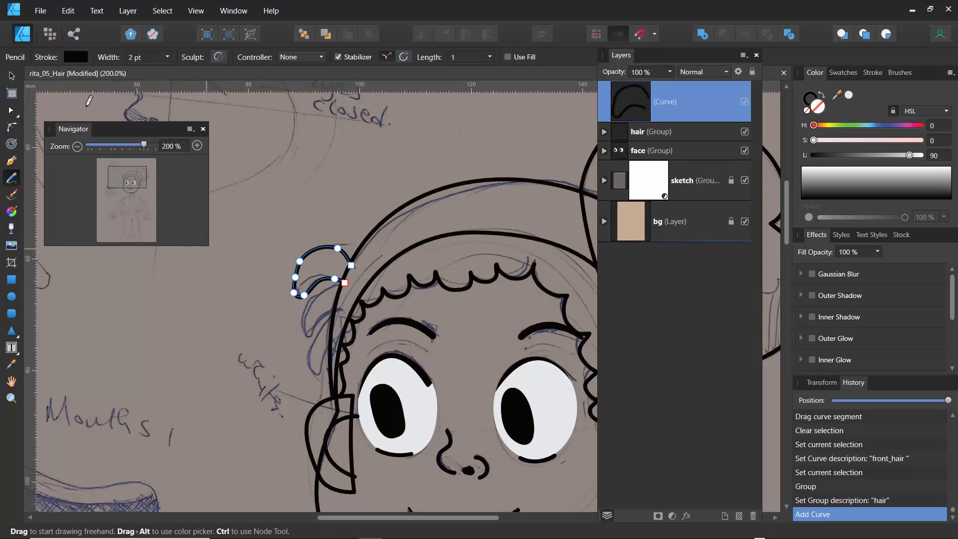
key(v)
click(279, 205)
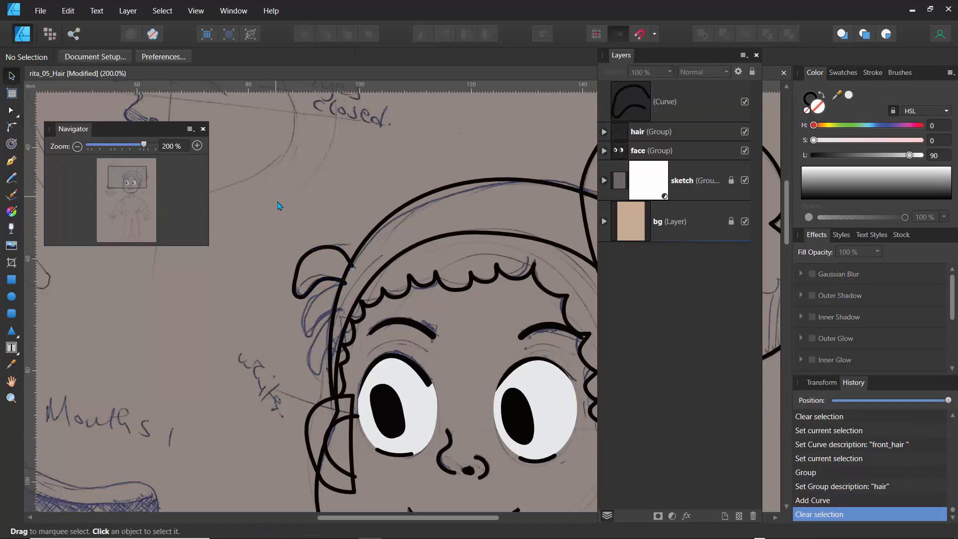
Step: Draw the second tuft below it with the Pen tool as an open three-node V starting and ending at the headband
key(p)
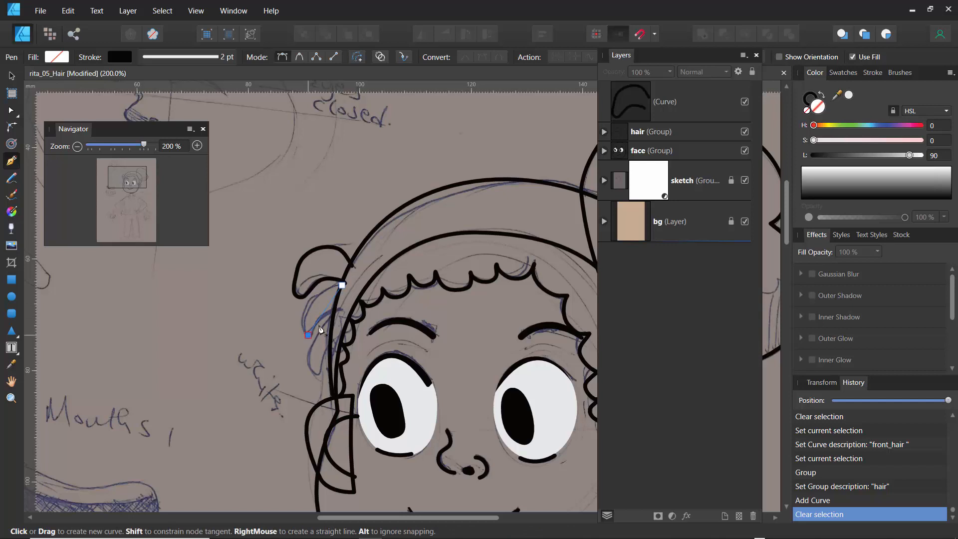
click(308, 335)
click(340, 310)
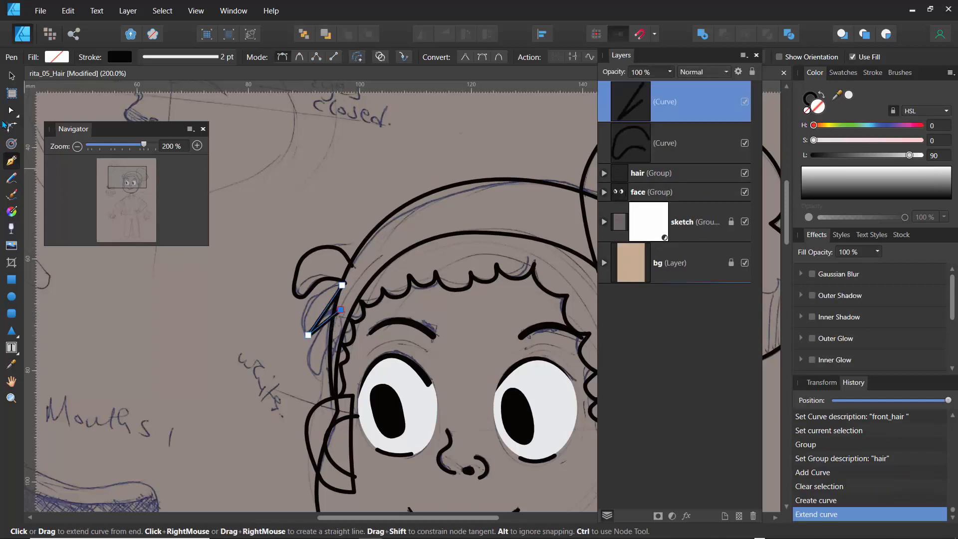
Step: Bend both segments of the second tuft along the sketch, convert its tip node to smooth and adjust the tip
click(11, 110)
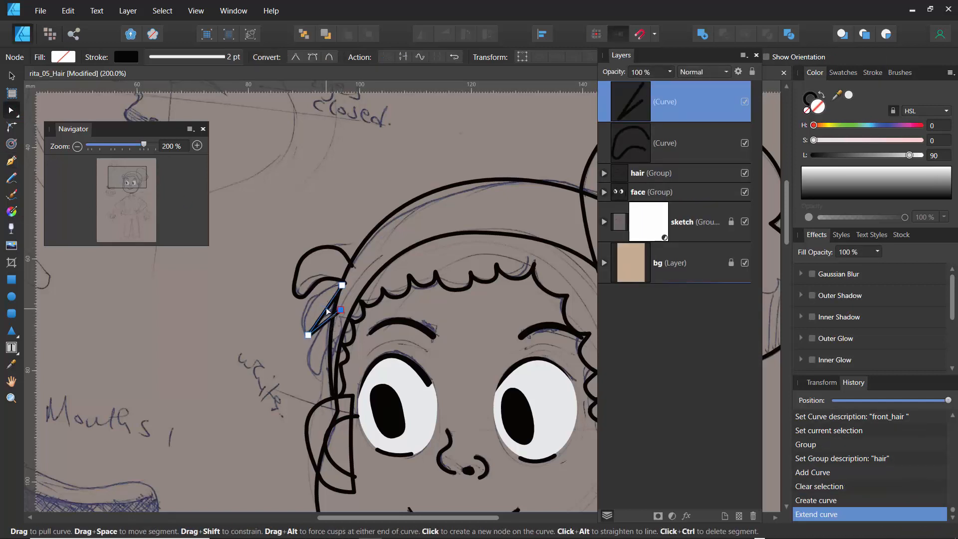
drag(327, 311, 323, 319)
click(308, 334)
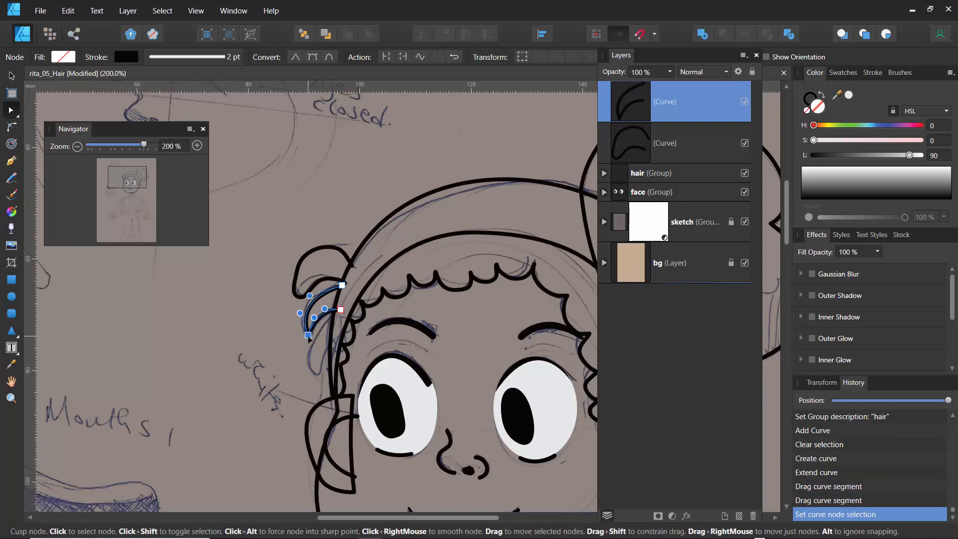
click(313, 59)
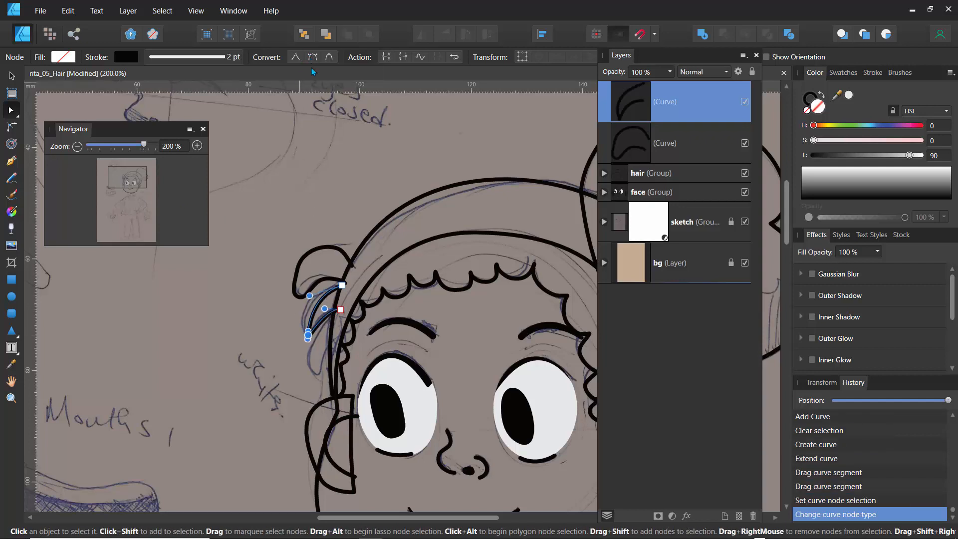
mouse_move(308, 333)
mouse_down()
mouse_move(299, 335)
mouse_move(307, 339)
mouse_up()
Step: Round the second tuft's tip by pulling the tip node's handle outward towards the sketched edge
drag(145, 145, 148, 145)
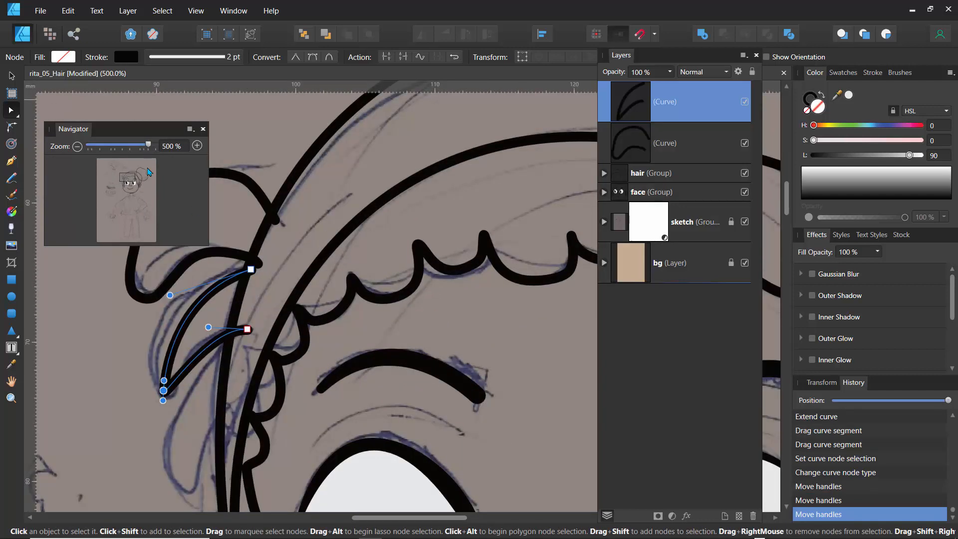
drag(129, 184, 127, 184)
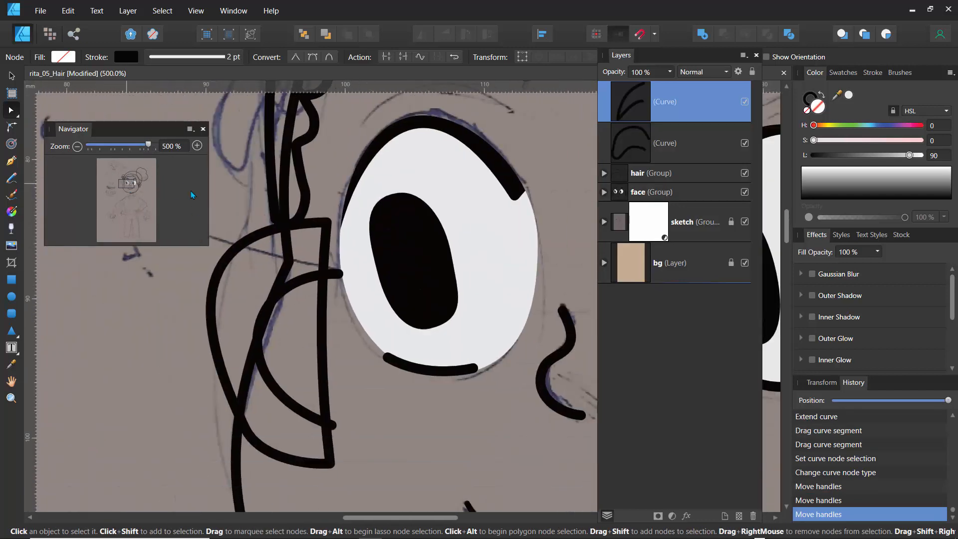
click(268, 175)
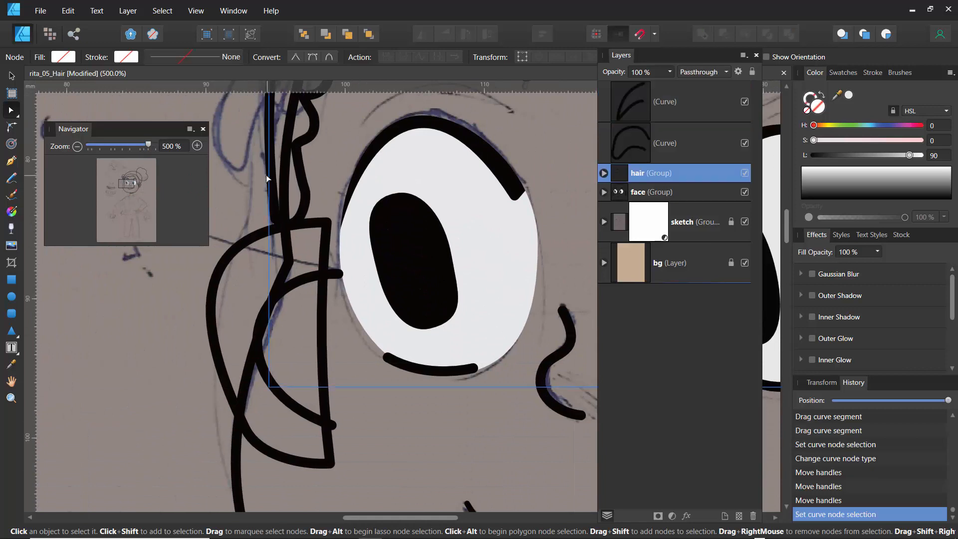
click(142, 146)
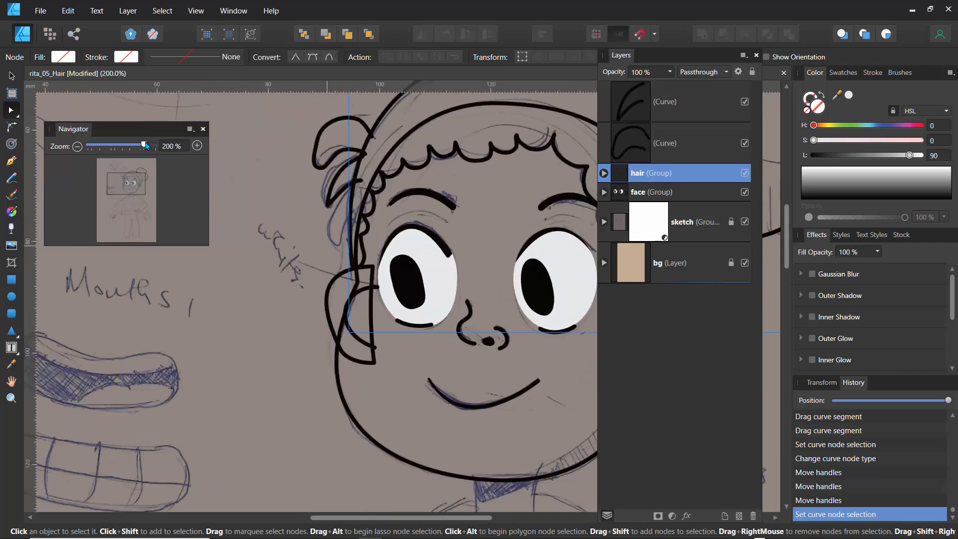
drag(142, 146, 143, 150)
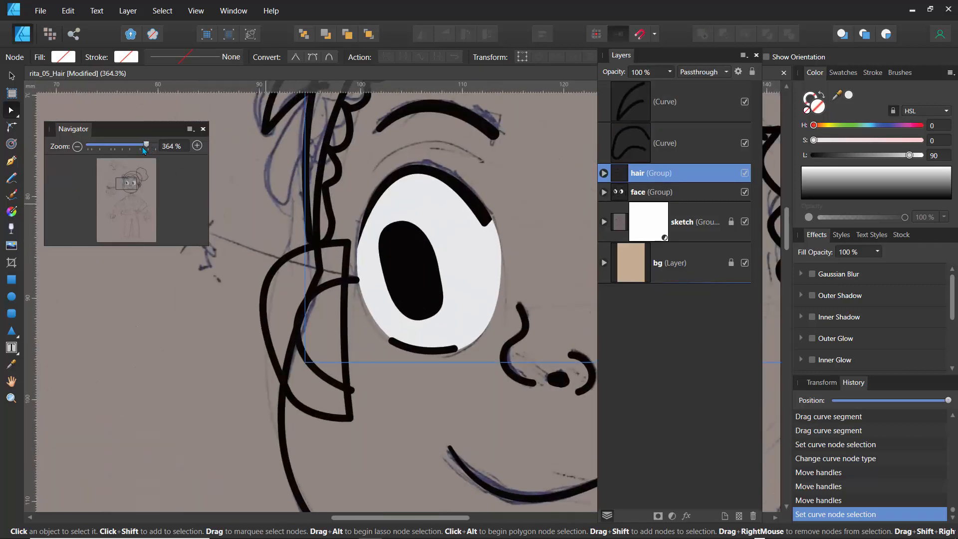
click(261, 130)
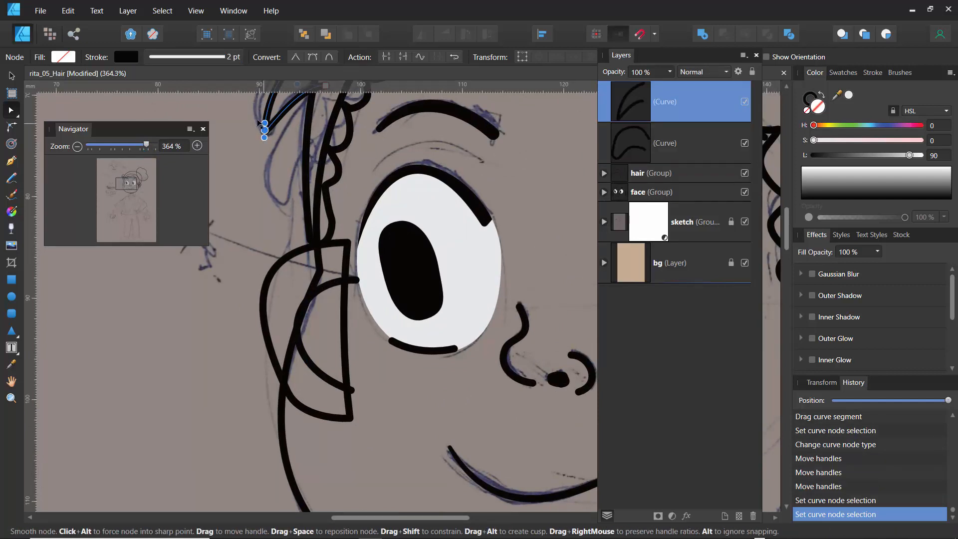
mouse_move(265, 122)
mouse_down()
mouse_move(244, 112)
mouse_move(220, 123)
mouse_up()
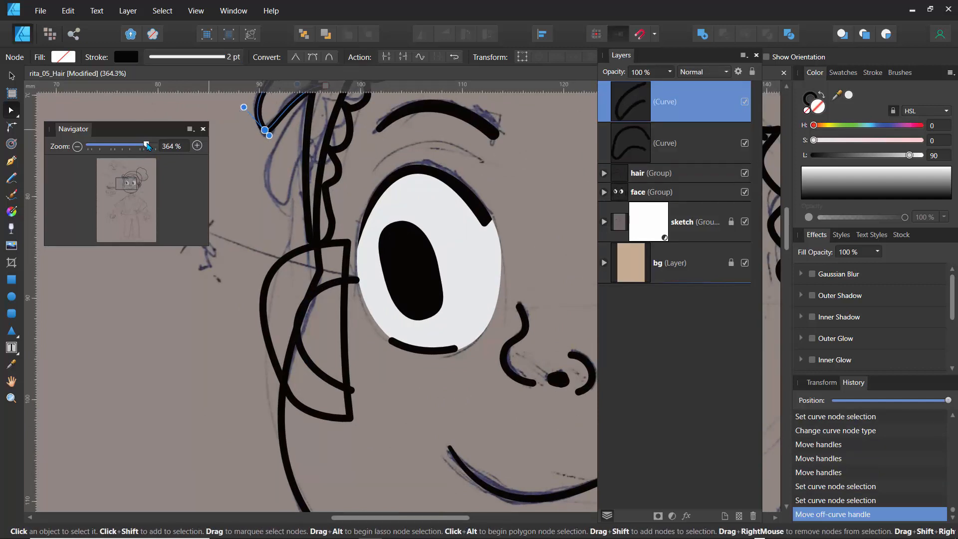
drag(147, 145, 143, 145)
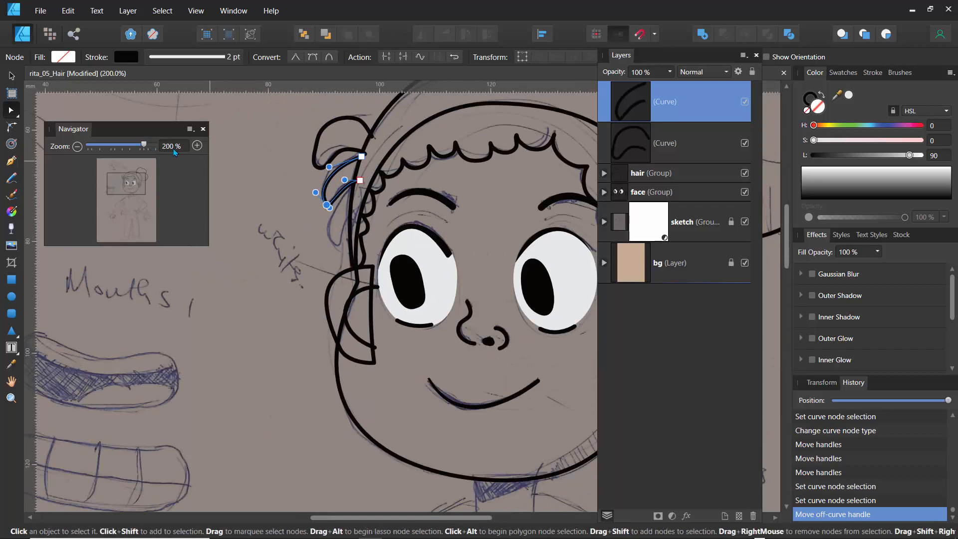
Step: Simplify the uppermost tuft by deleting the surplus nodes along its outer edge and around its tip
mouse_move(127, 186)
mouse_down()
mouse_move(118, 178)
mouse_move(126, 185)
mouse_up()
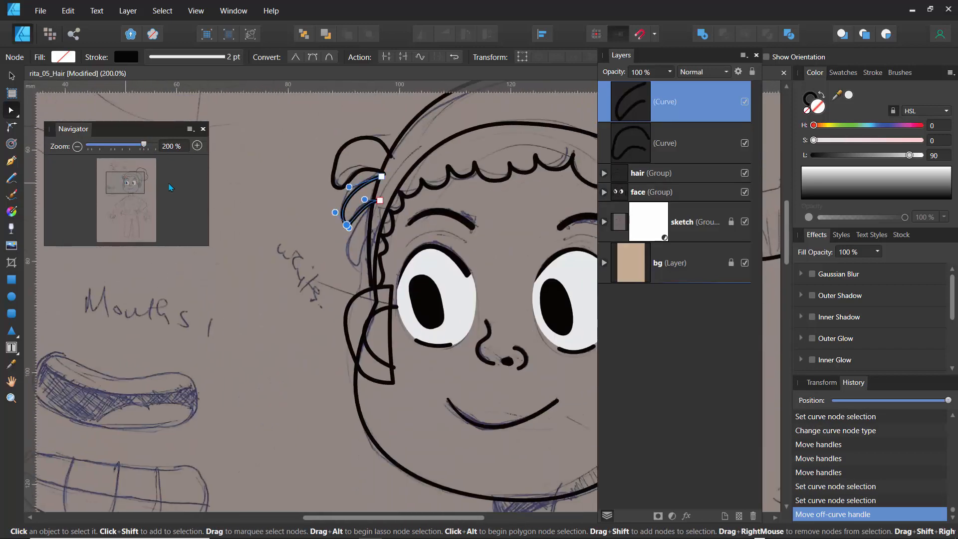
click(339, 154)
click(340, 152)
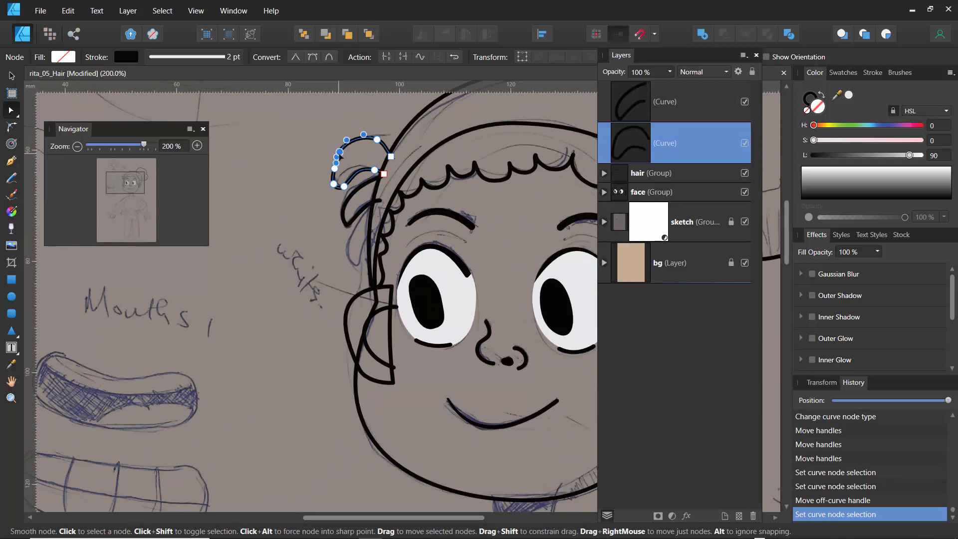
key(Delete)
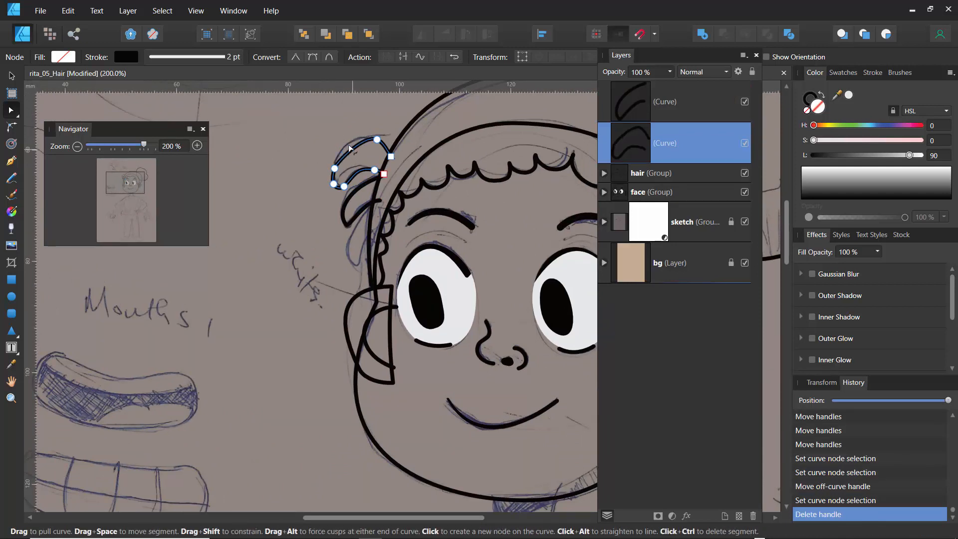
drag(348, 146, 348, 147)
click(334, 168)
key(Delete)
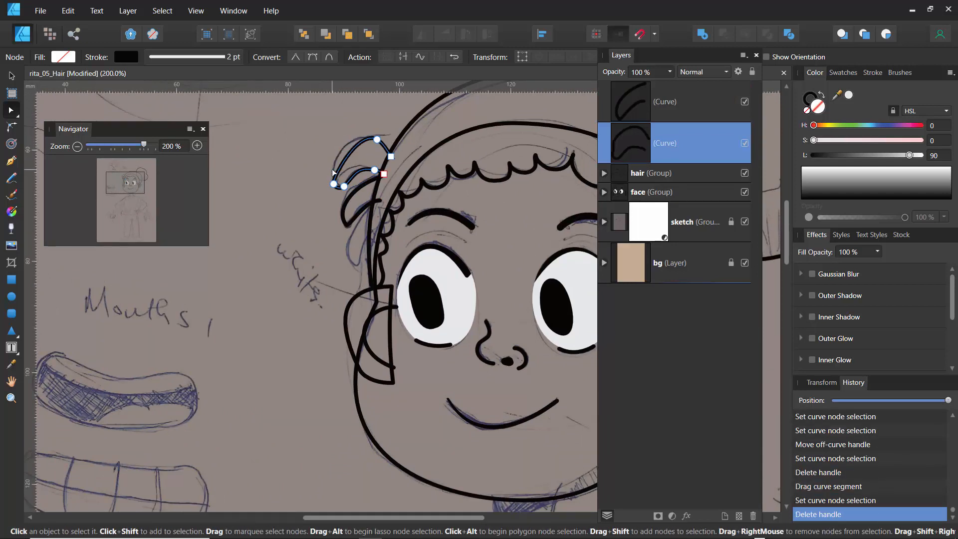
click(345, 187)
key(Delete)
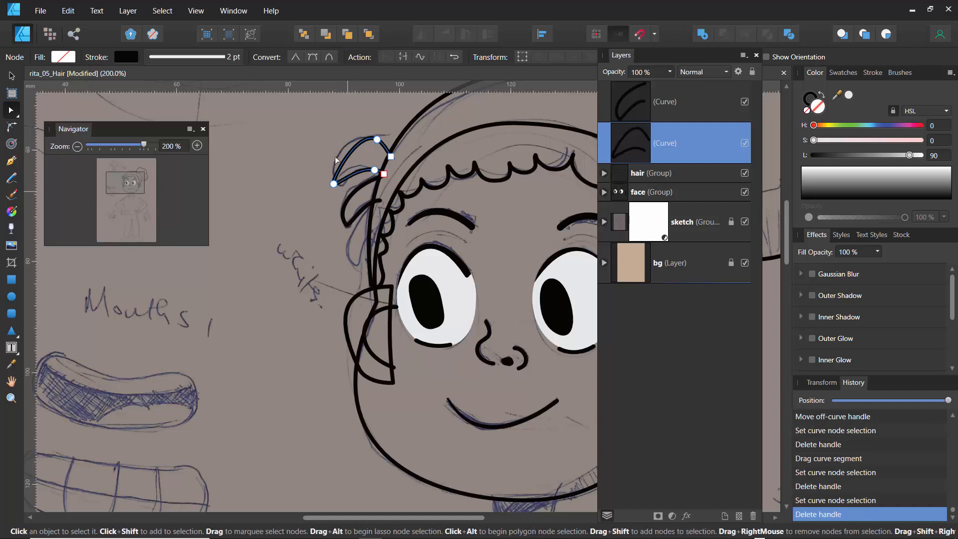
click(377, 140)
key(Delete)
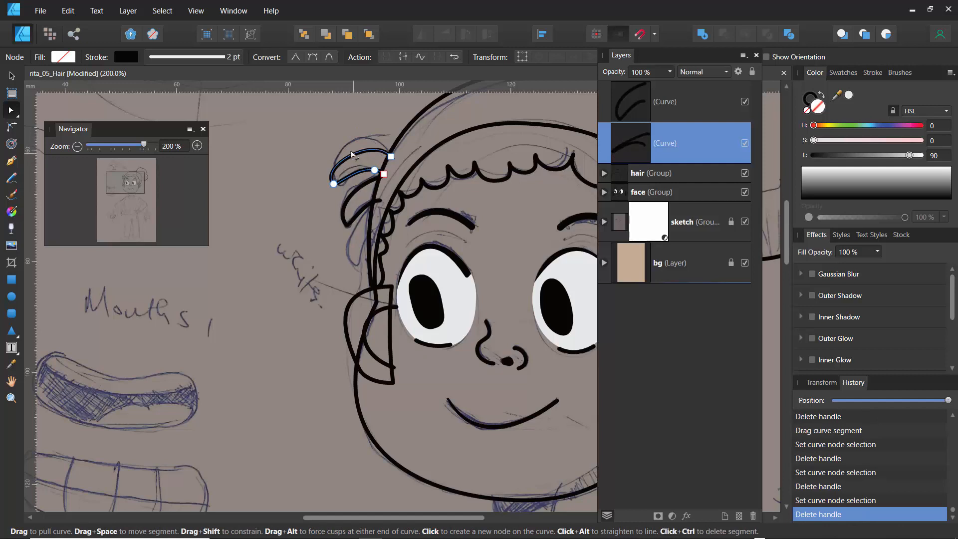
Step: Reshape the uppermost tuft's outer edge to the sketch by bending it and adjusting the tip and headband end nodes, and deselect the curve
drag(351, 150, 346, 141)
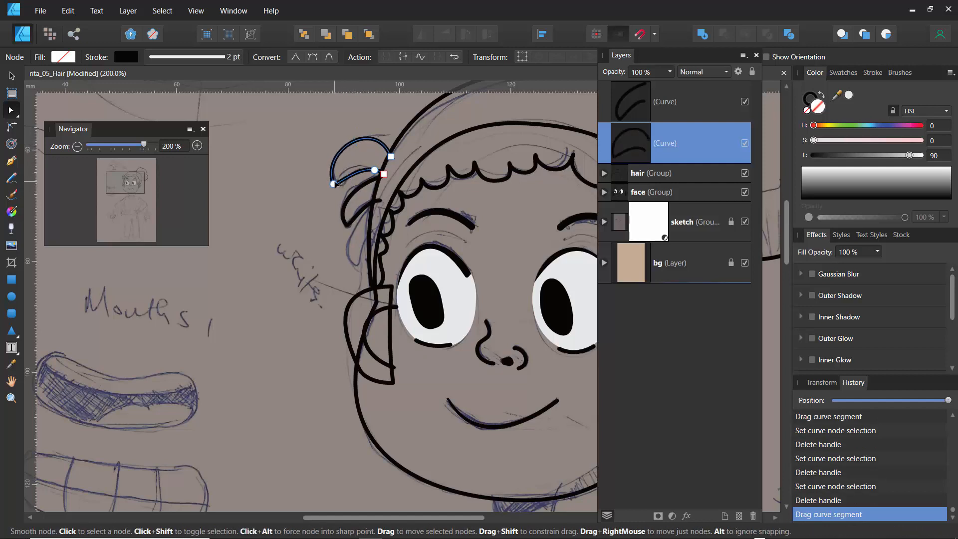
drag(335, 184, 360, 160)
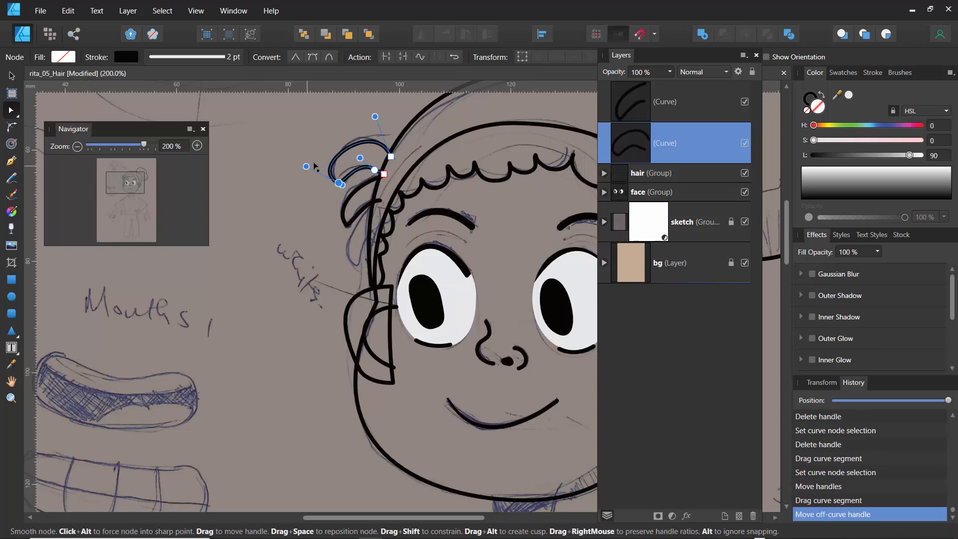
drag(306, 166, 318, 153)
click(392, 158)
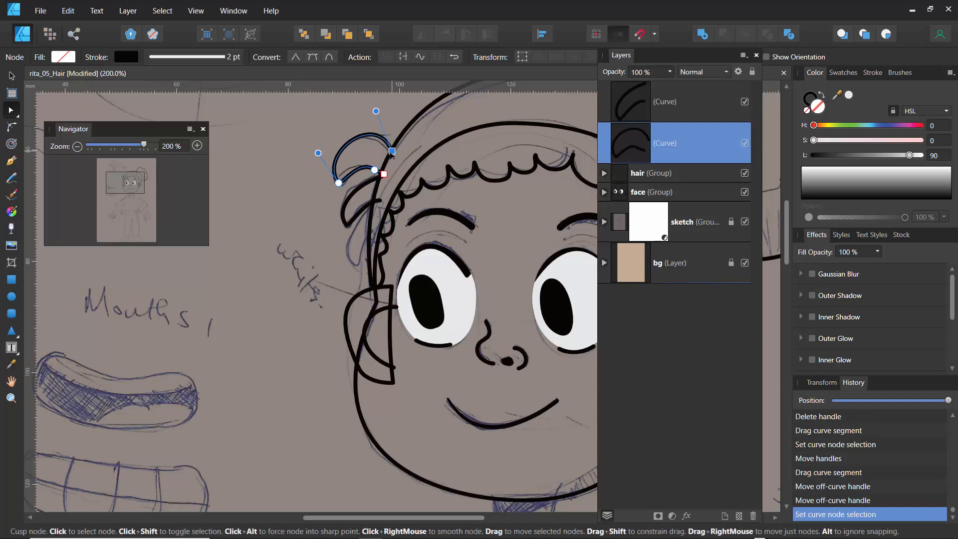
drag(391, 157, 392, 156)
click(340, 211)
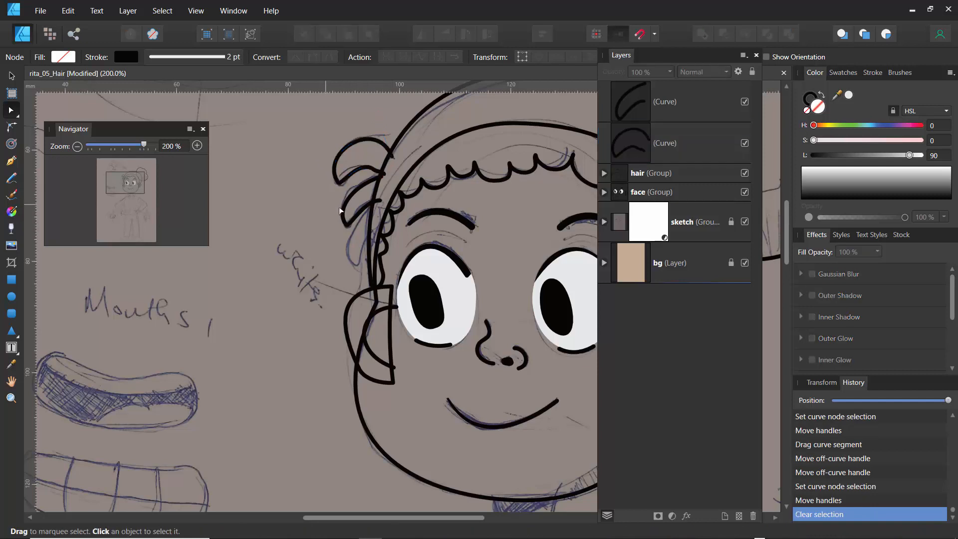
Step: Delete the extra node near the headband end of the uppermost tuft's lower edge, and undo the trial bend of that segment
click(367, 170)
click(375, 170)
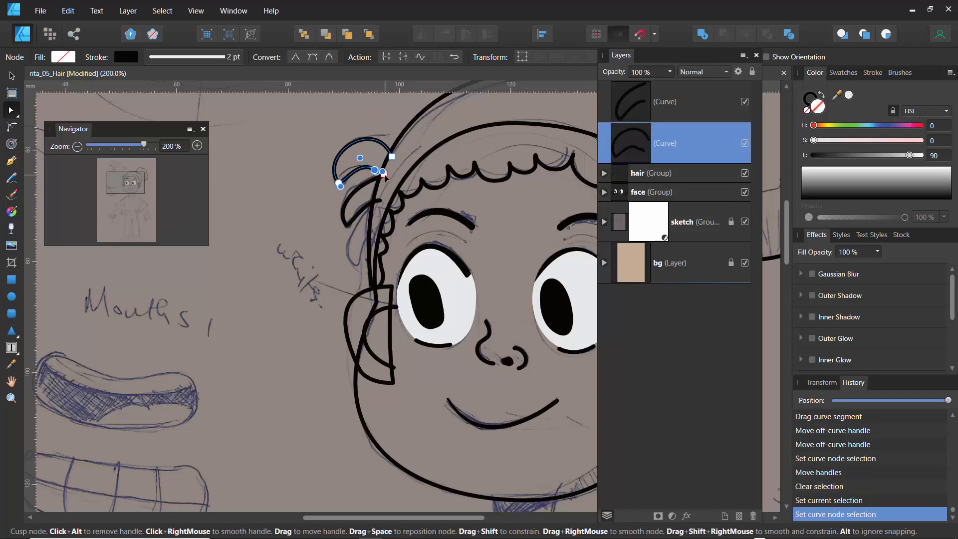
alt+click(384, 173)
drag(365, 182, 361, 176)
key(ctrl+z)
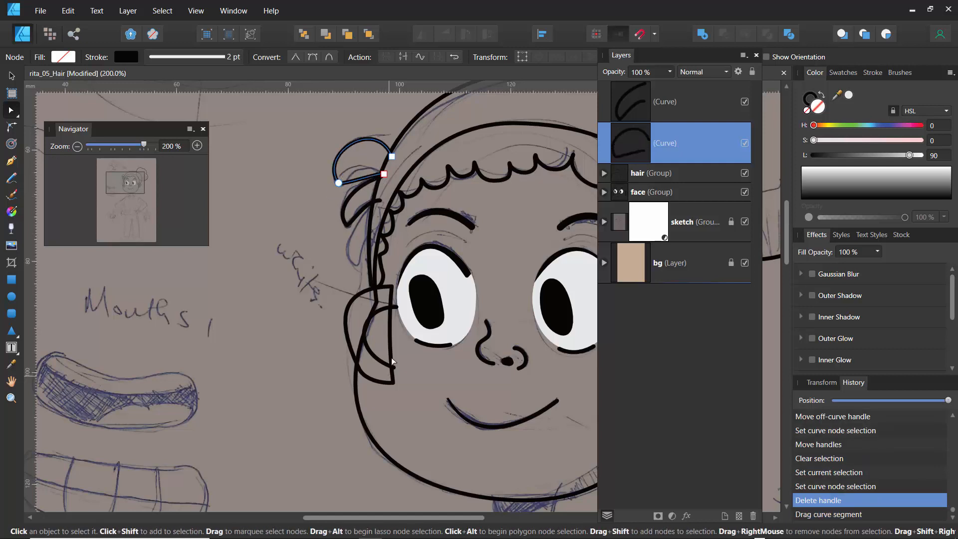
Step: Arch the uppermost tuft's lower edge upward along the sketch and reposition its tip node and handles to round the point
drag(366, 180, 338, 186)
click(339, 182)
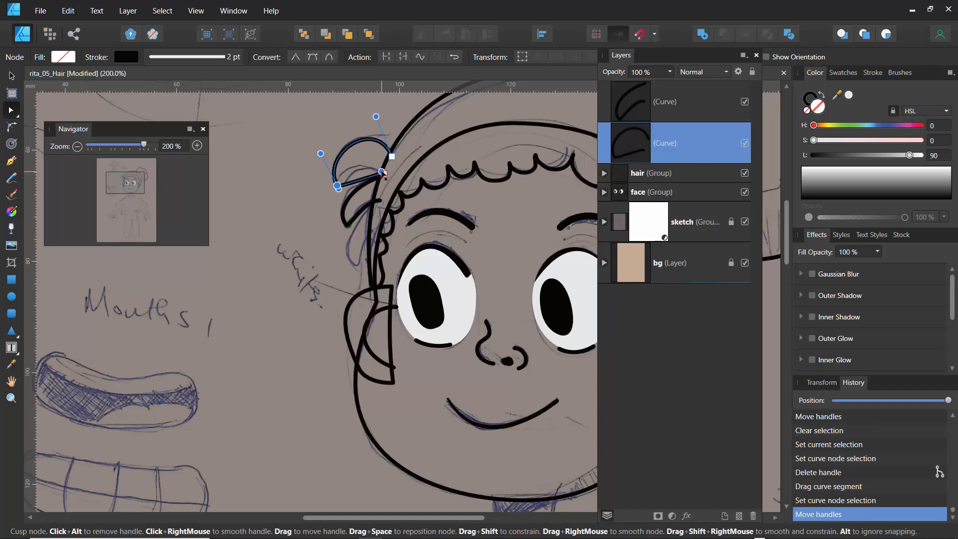
drag(382, 173, 364, 148)
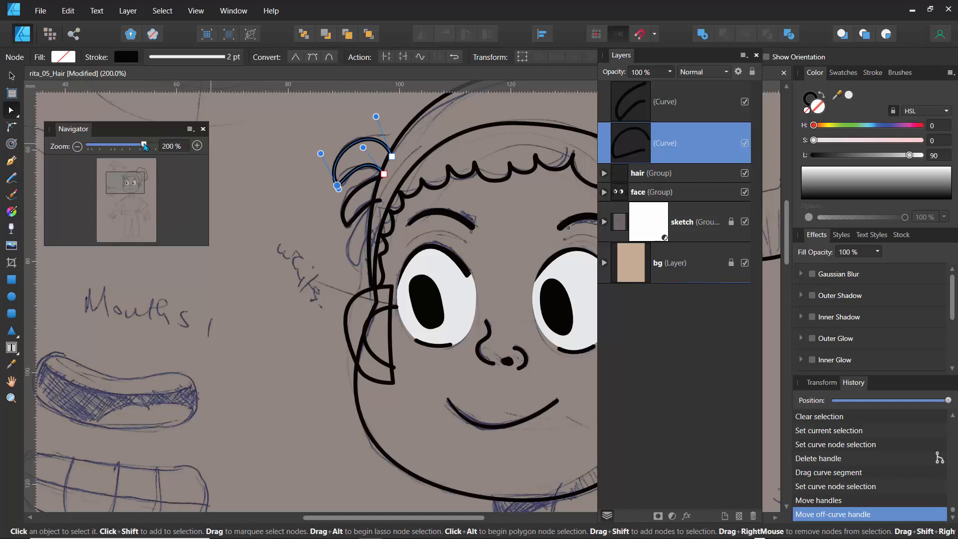
drag(144, 145, 148, 146)
drag(125, 181, 127, 176)
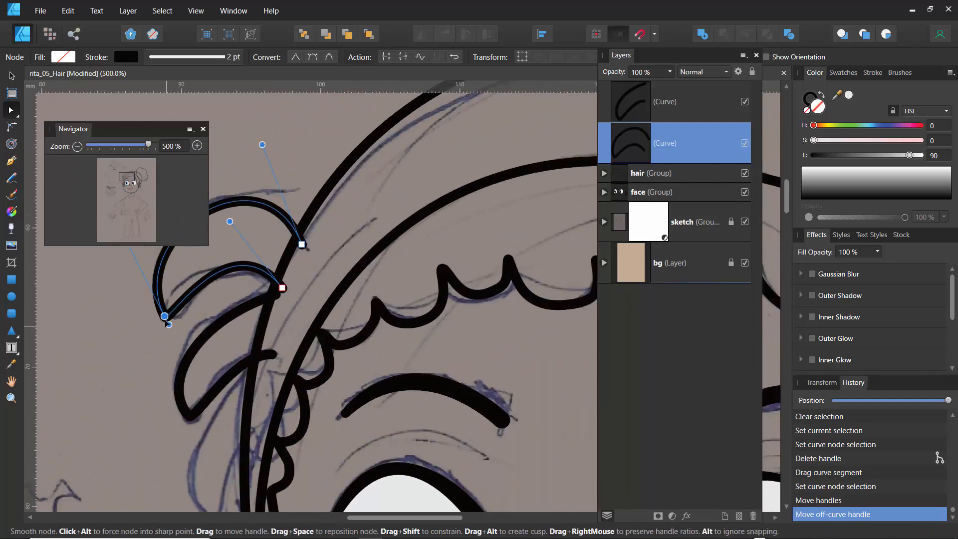
mouse_move(164, 316)
mouse_down()
mouse_move(172, 283)
mouse_move(179, 328)
mouse_up()
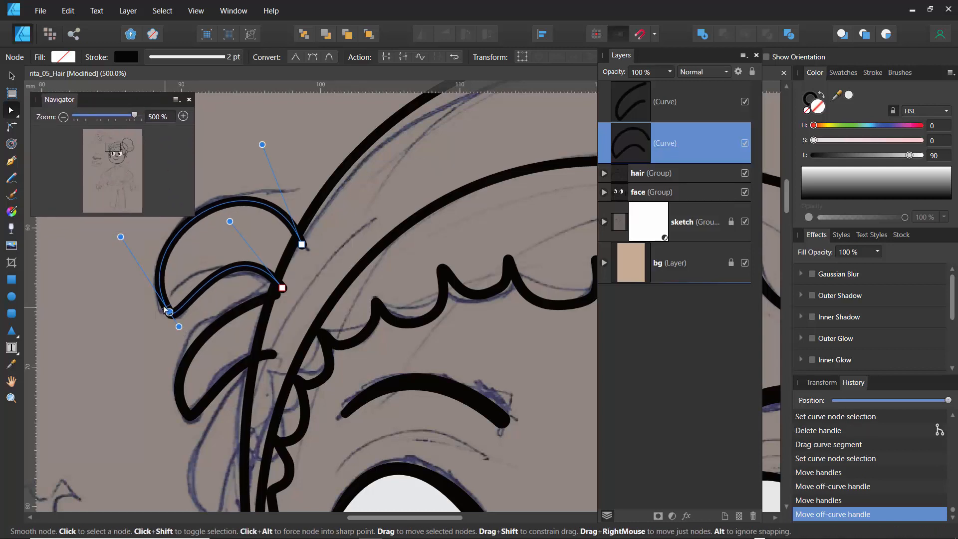
Step: Pull both headband end nodes of the second tuft back onto the headband's outer line
click(256, 305)
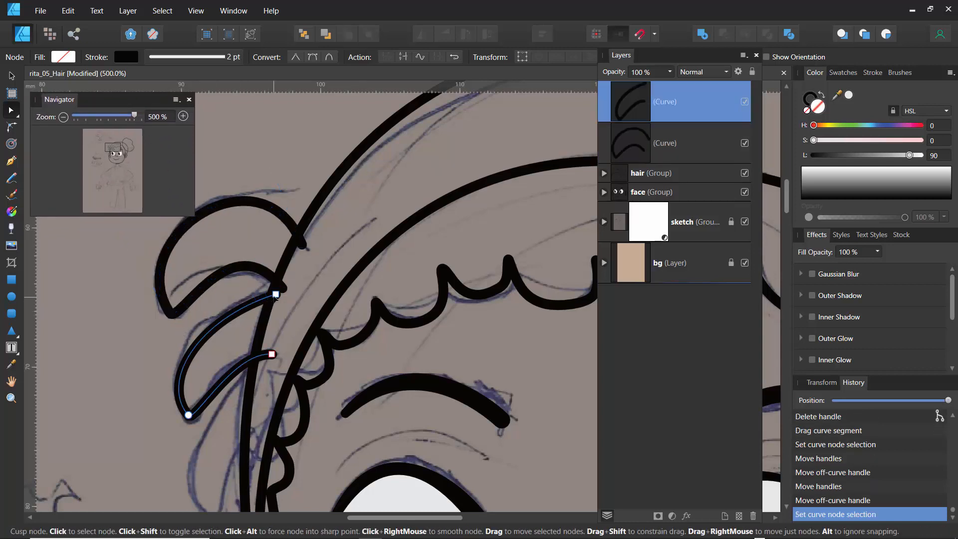
drag(276, 295, 268, 300)
click(271, 354)
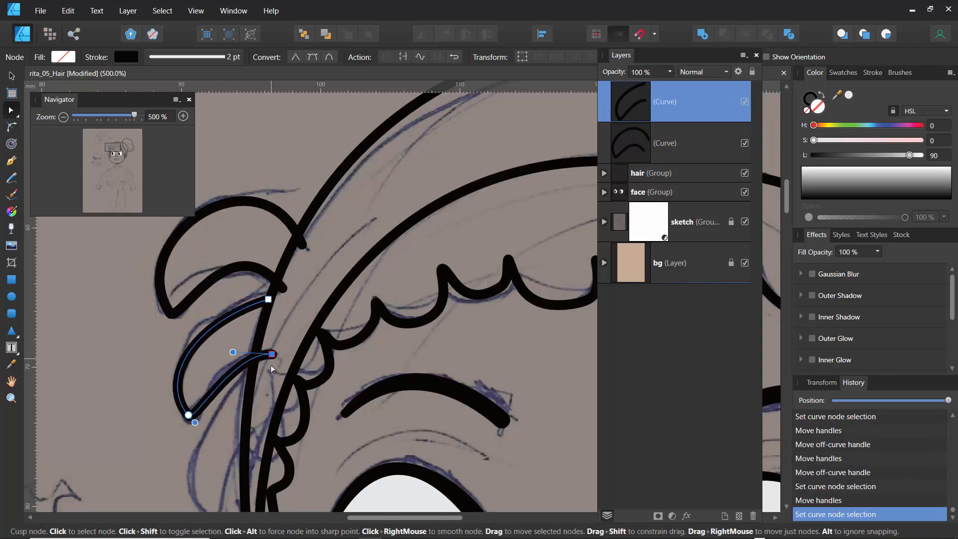
drag(272, 355, 257, 358)
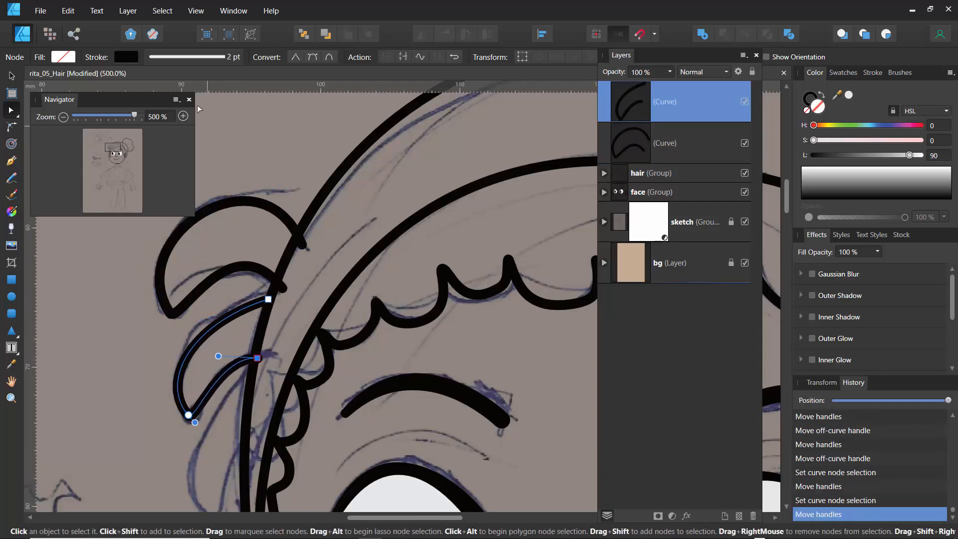
Step: Move the uppermost tuft's two end nodes onto the headband's outer line and flatten its lower edge slightly with the end handle
click(301, 244)
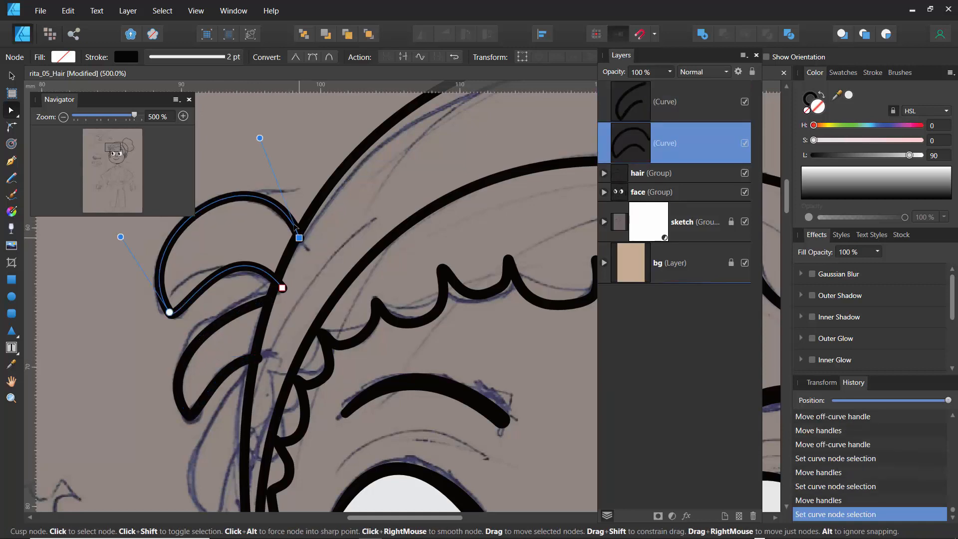
mouse_move(283, 287)
mouse_down()
mouse_move(273, 275)
mouse_move(276, 284)
mouse_up()
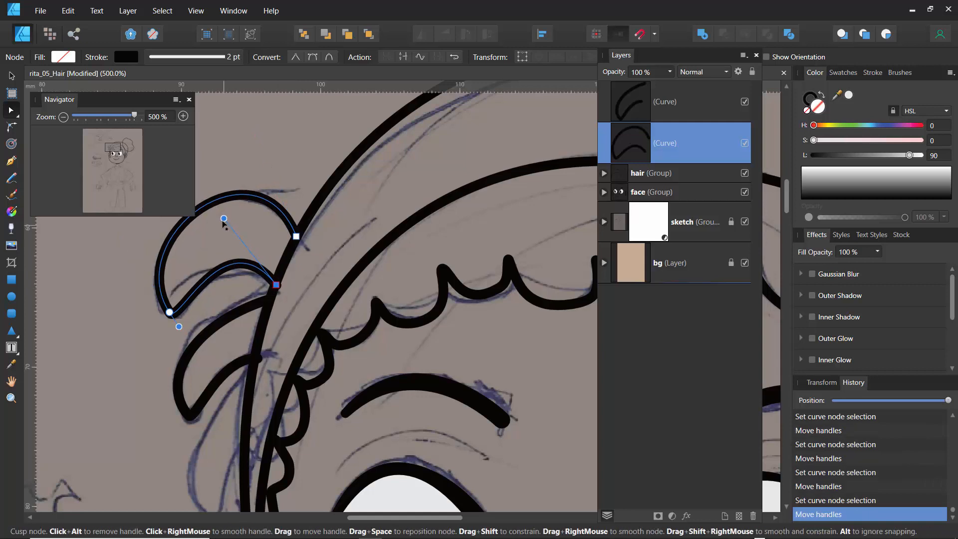
mouse_move(222, 217)
mouse_down()
mouse_move(227, 238)
mouse_move(224, 227)
mouse_up()
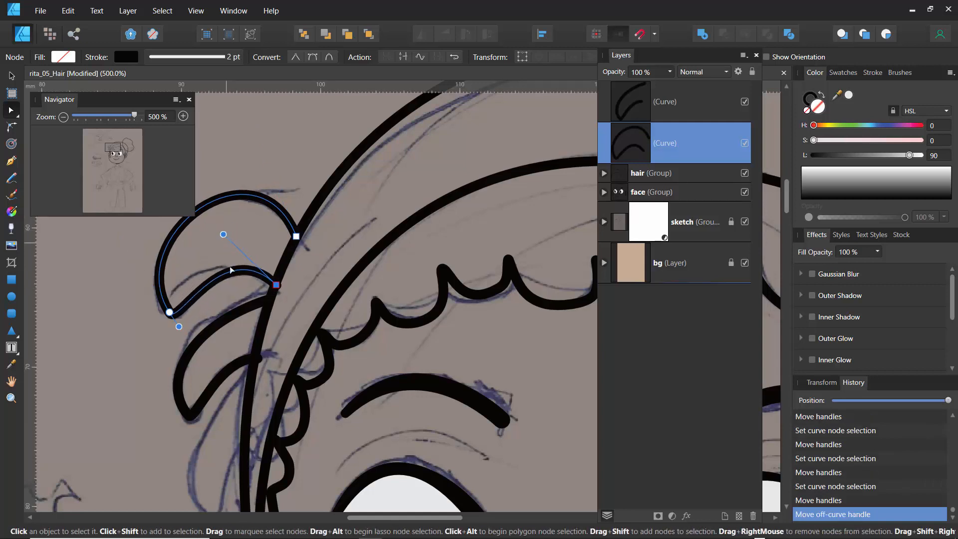
Step: Nudge the second tuft's lower end node onto the headband line and bend its outer edge slightly inward
click(255, 367)
drag(257, 359, 253, 358)
drag(232, 319, 237, 307)
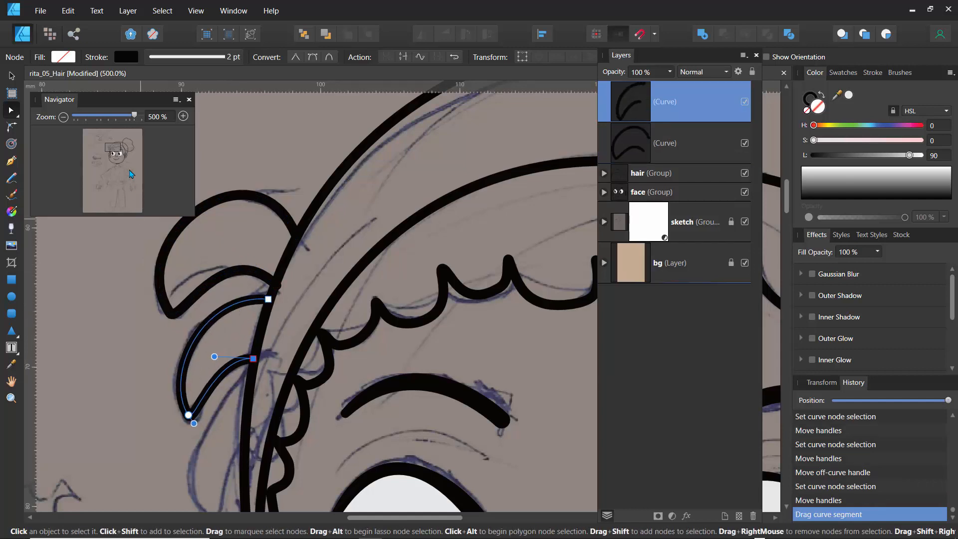
Step: Duplicate the second tuft and place the copy below it over the sketched third tuft
drag(116, 154, 113, 155)
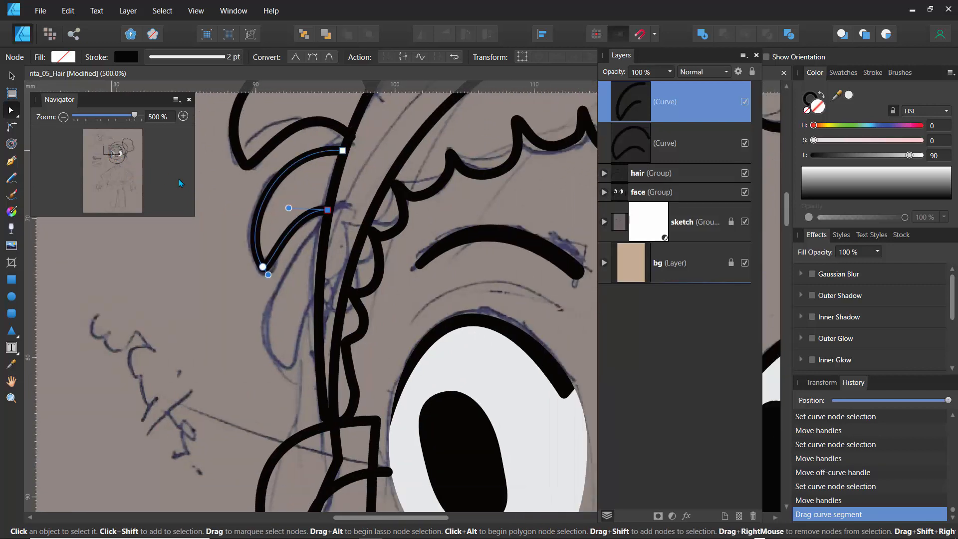
key(ctrl+j)
click(11, 76)
drag(296, 188, 283, 294)
Step: Reshape the copied tuft toward the sketch by moving its upper end node and tip and adjusting the outer and inner edge handles
key(a)
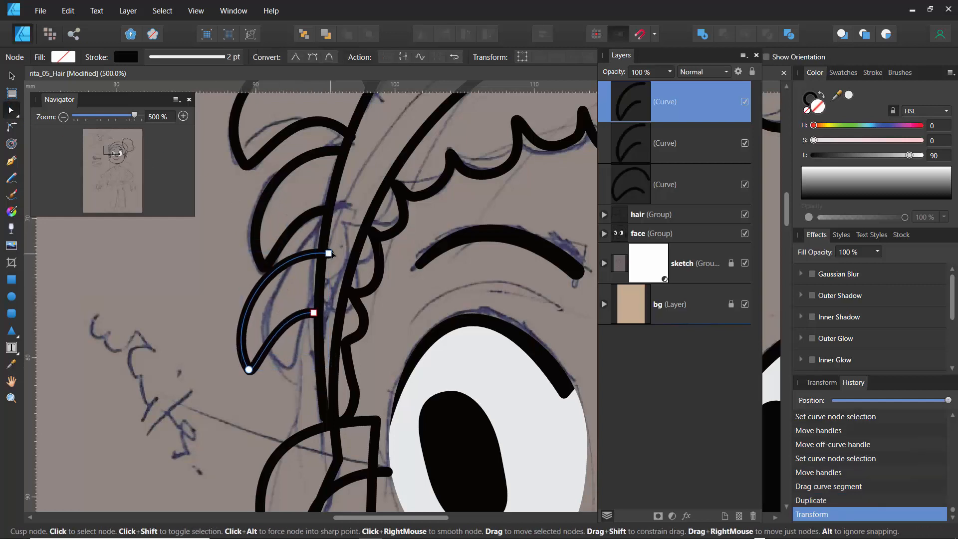
drag(328, 253, 344, 205)
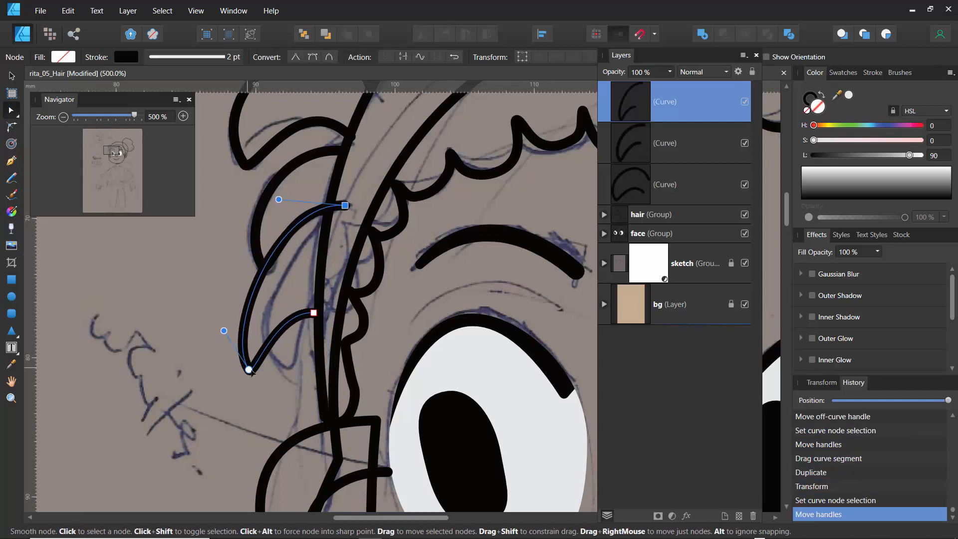
drag(248, 370, 272, 375)
drag(275, 311, 294, 296)
drag(274, 374, 287, 364)
drag(261, 327, 253, 340)
drag(278, 200, 268, 264)
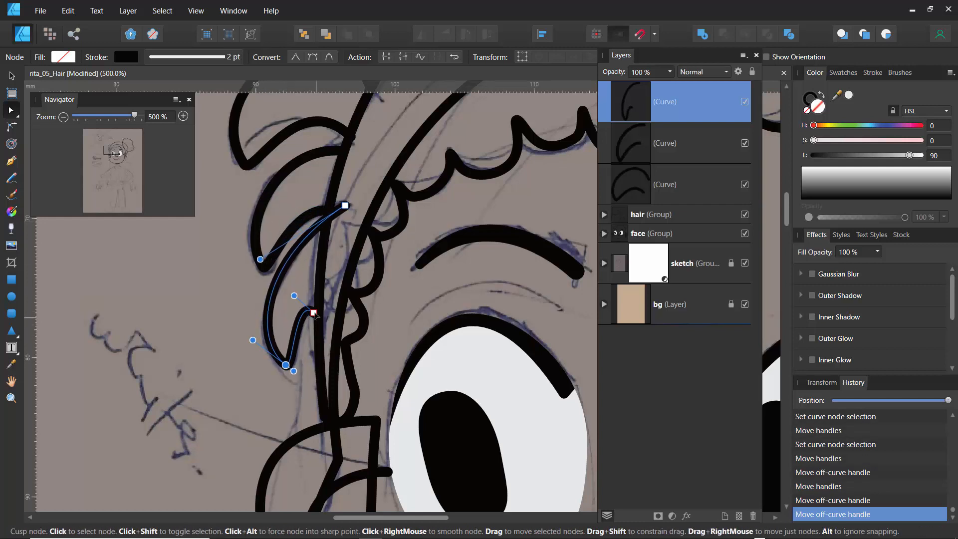
Step: Fit the third tuft's two end nodes to the headband line and refine its tip and outer-edge handles to the sketch
mouse_move(313, 313)
mouse_down()
mouse_move(320, 301)
mouse_move(298, 305)
mouse_up()
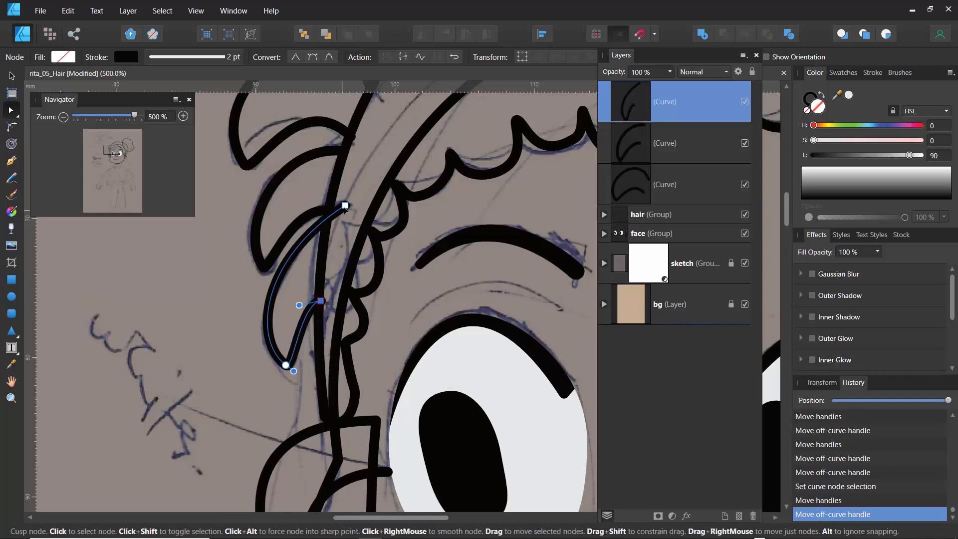
drag(345, 205, 325, 225)
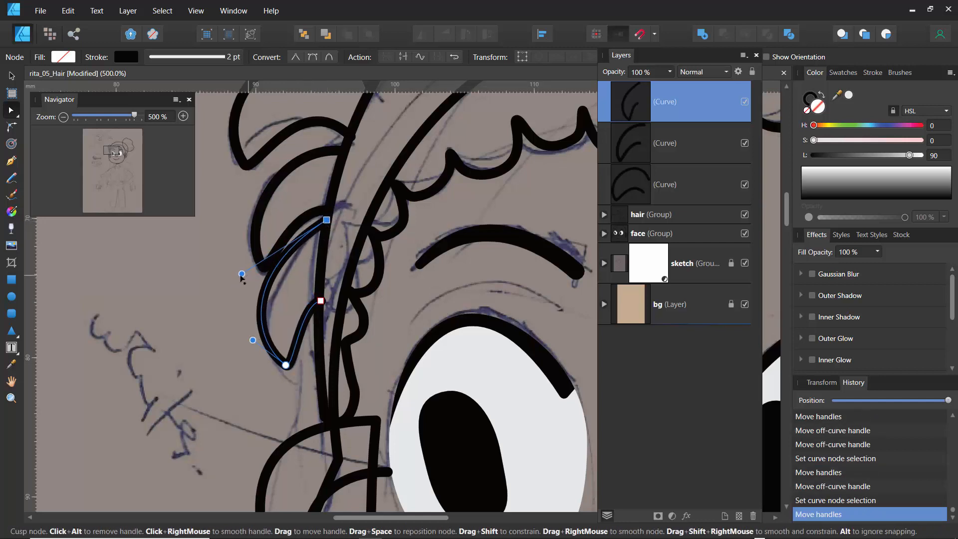
drag(241, 274, 251, 293)
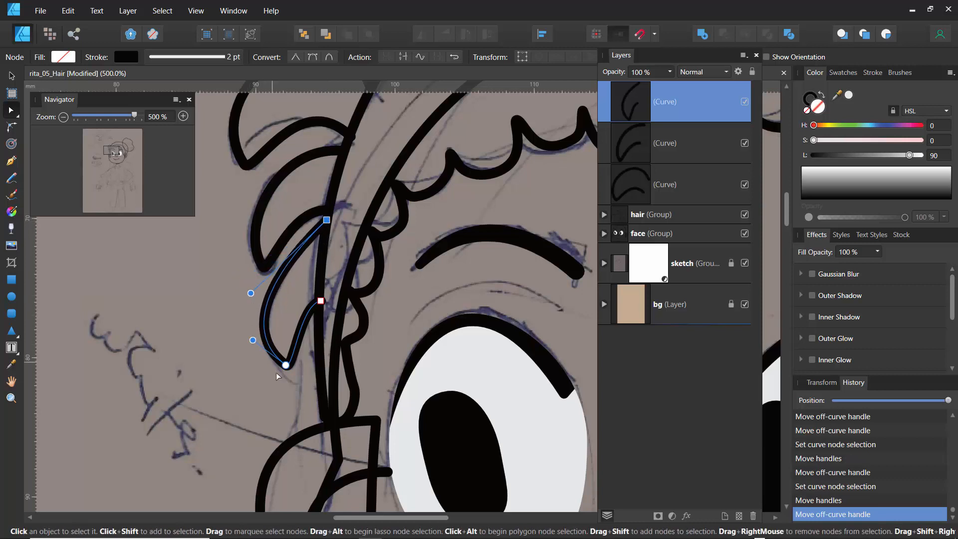
drag(286, 366, 256, 339)
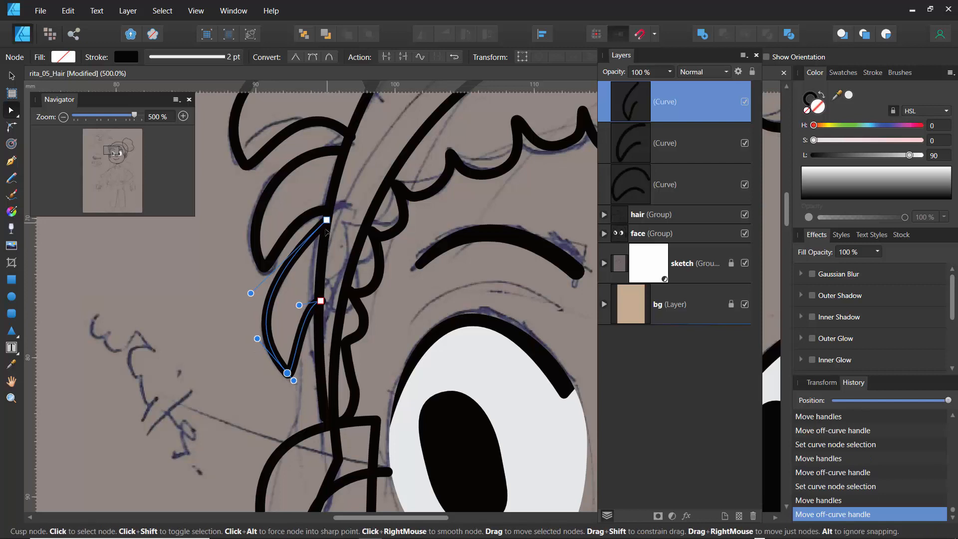
drag(327, 219, 325, 222)
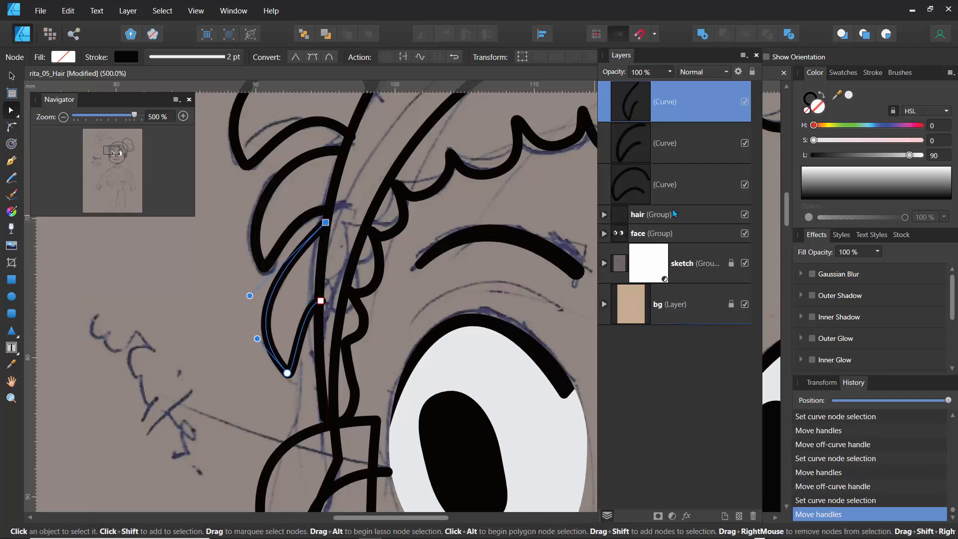
Step: Group the three tuft curves and name the group triplets
shift+click(645, 187)
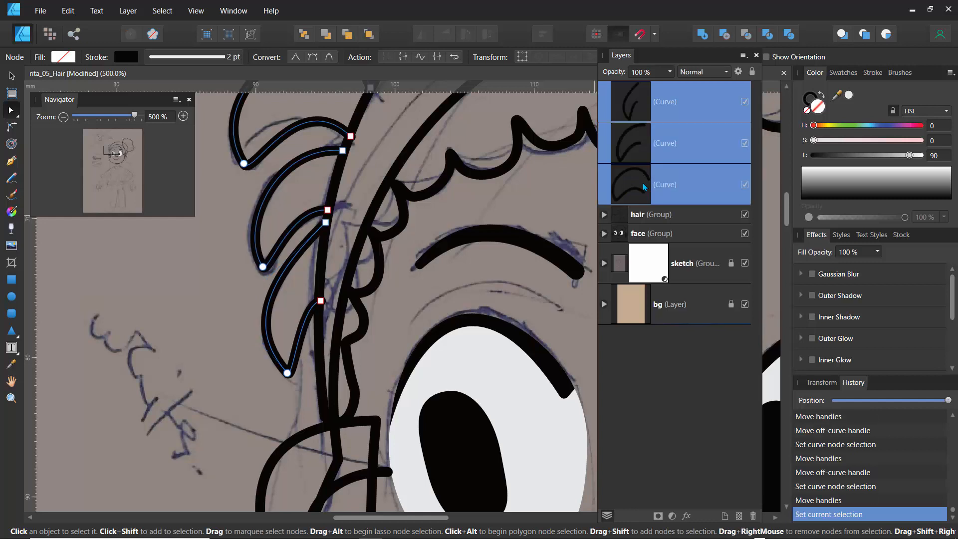
key(ctrl+g)
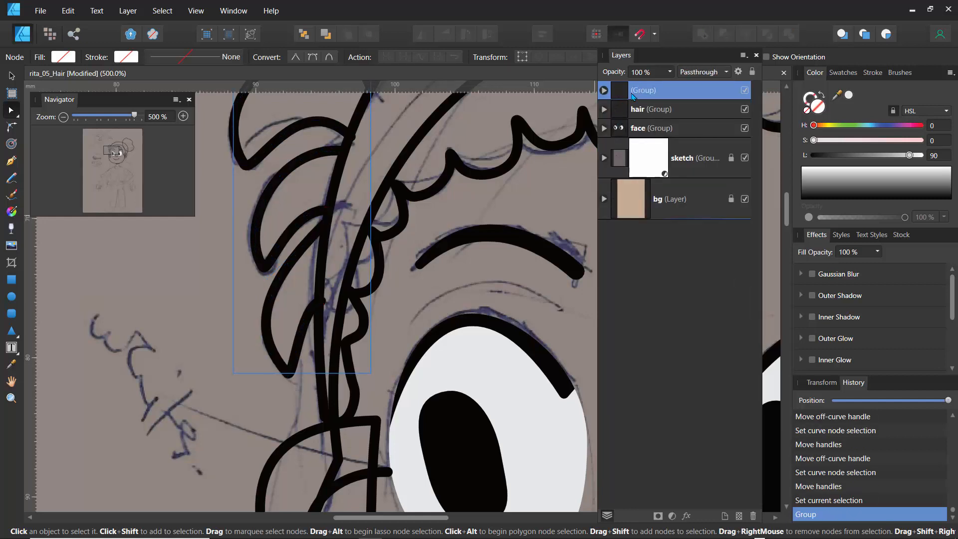
double_click(640, 93)
text(ha)
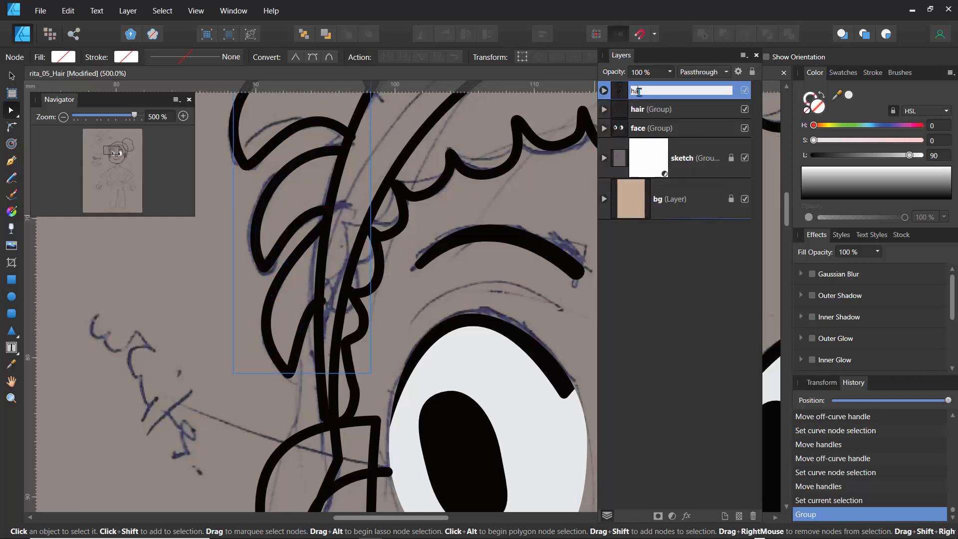
key(BackSpace)
key(BackSpace)
text(th)
text(iplets)
key(Return)
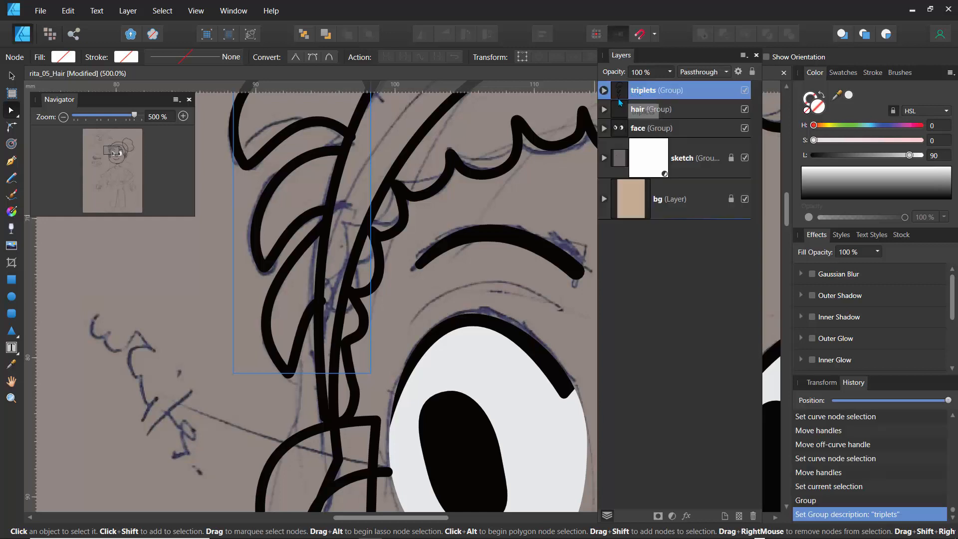
Step: Move the triplets group into the hair group and collapse the hair group
click(604, 110)
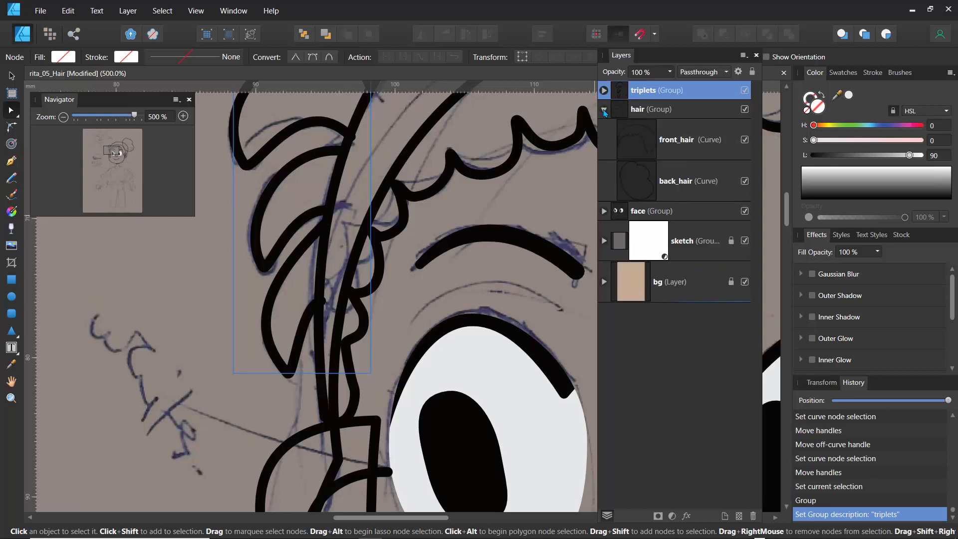
drag(637, 94, 635, 111)
click(604, 91)
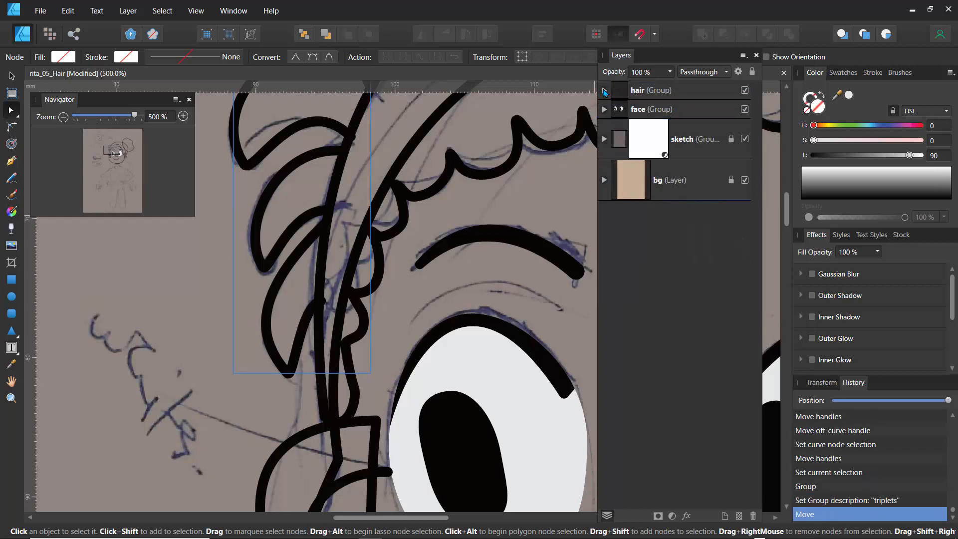
Step: Toggle the hair group's visibility repeatedly to compare the head with and without the traced hair, leaving it shown
click(636, 92)
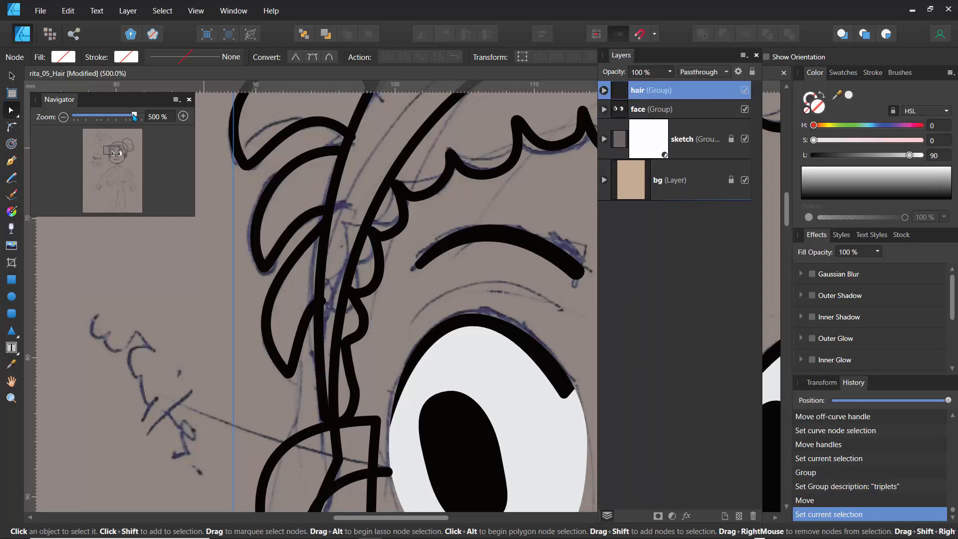
drag(134, 117, 123, 117)
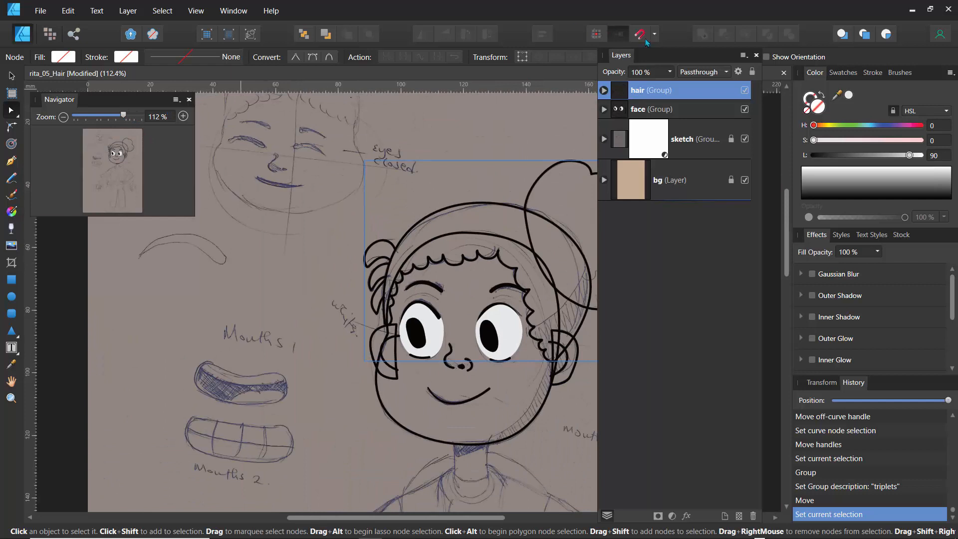
click(745, 90)
click(745, 90)
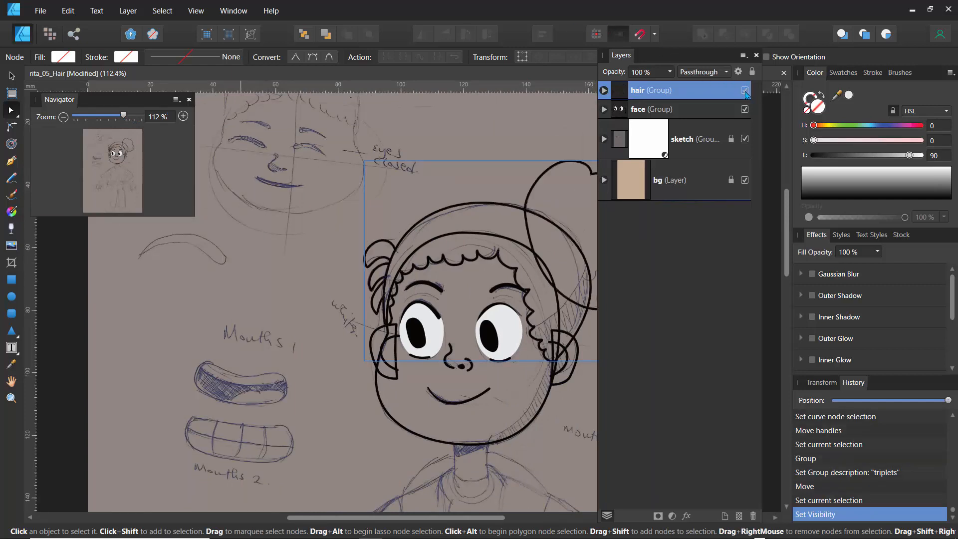
click(745, 90)
click(745, 90)
click(744, 90)
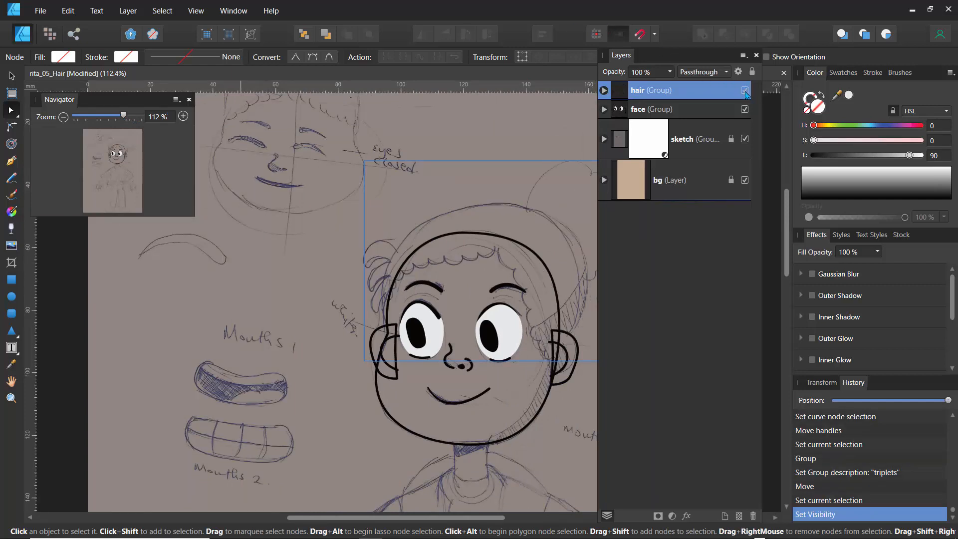
click(745, 90)
click(745, 91)
click(745, 90)
click(745, 90)
click(745, 91)
click(745, 91)
click(745, 90)
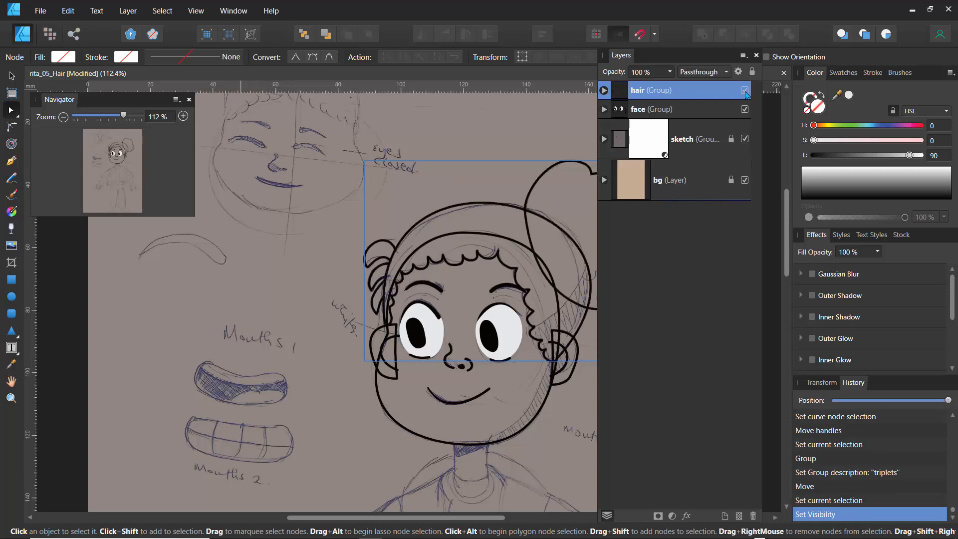
click(745, 90)
click(745, 91)
click(745, 91)
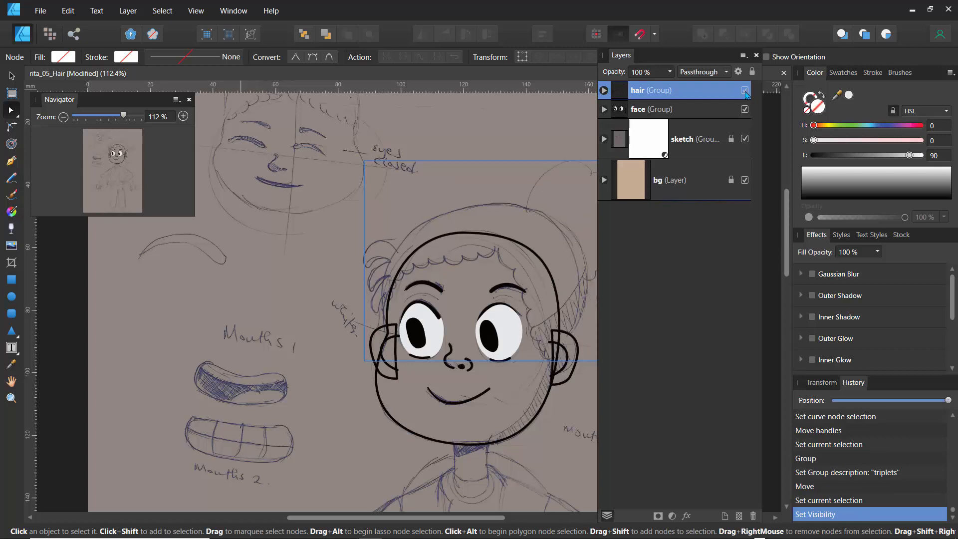
click(744, 91)
click(744, 91)
click(745, 90)
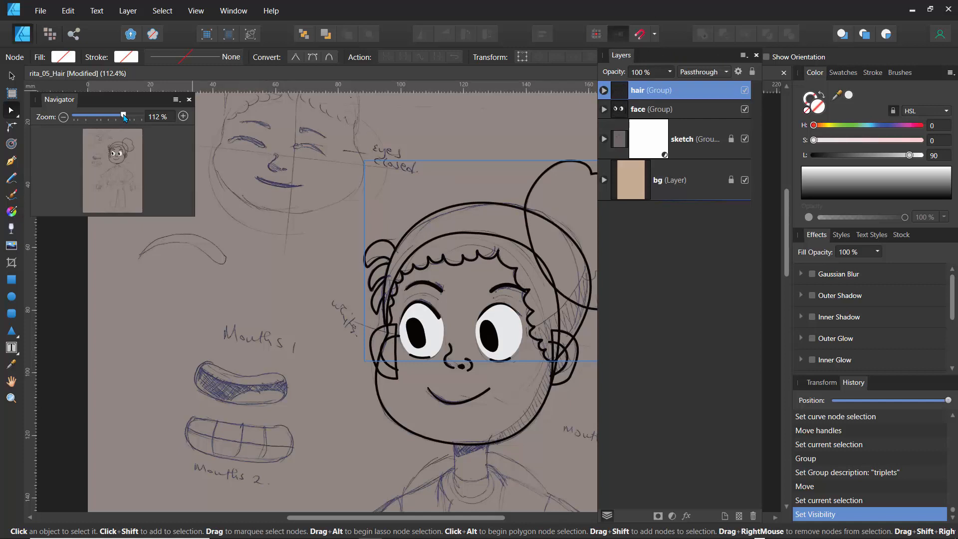
Step: Group the hair and face groups together and name the new group Face_All
drag(125, 117, 104, 120)
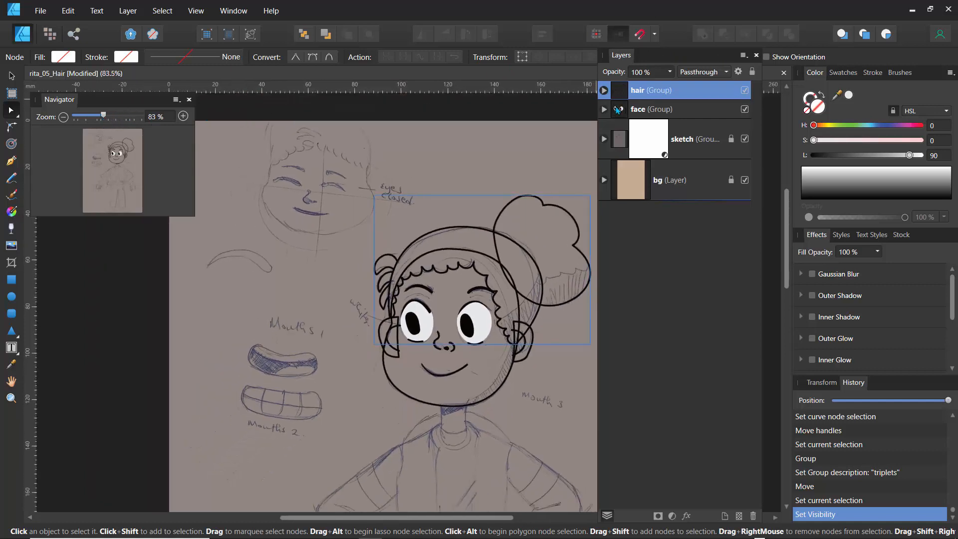
shift+click(645, 112)
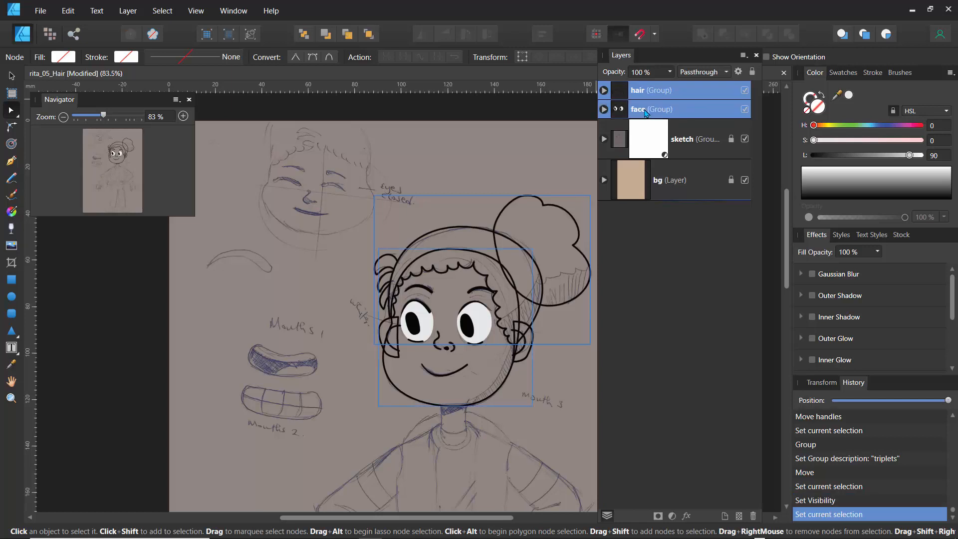
key(ctrl+g)
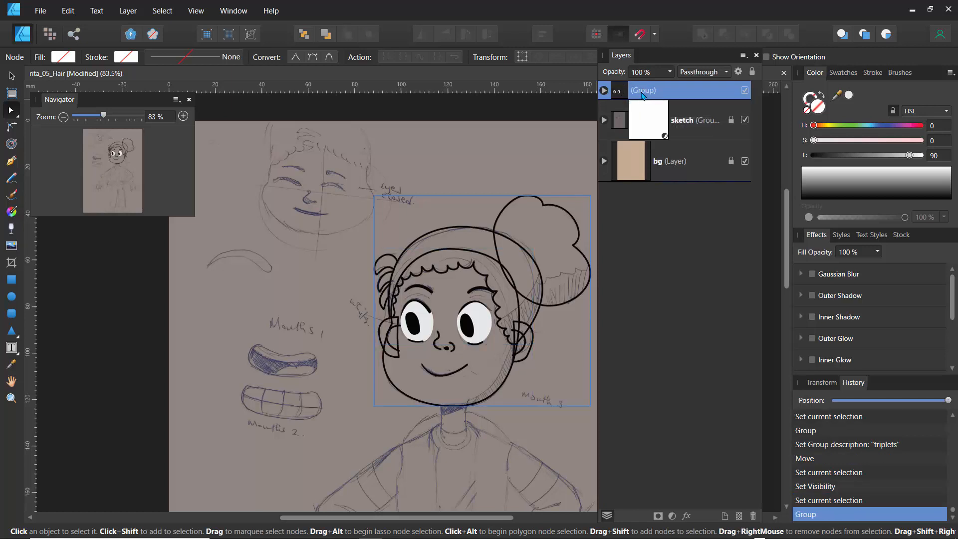
double_click(641, 90)
text(Face_All)
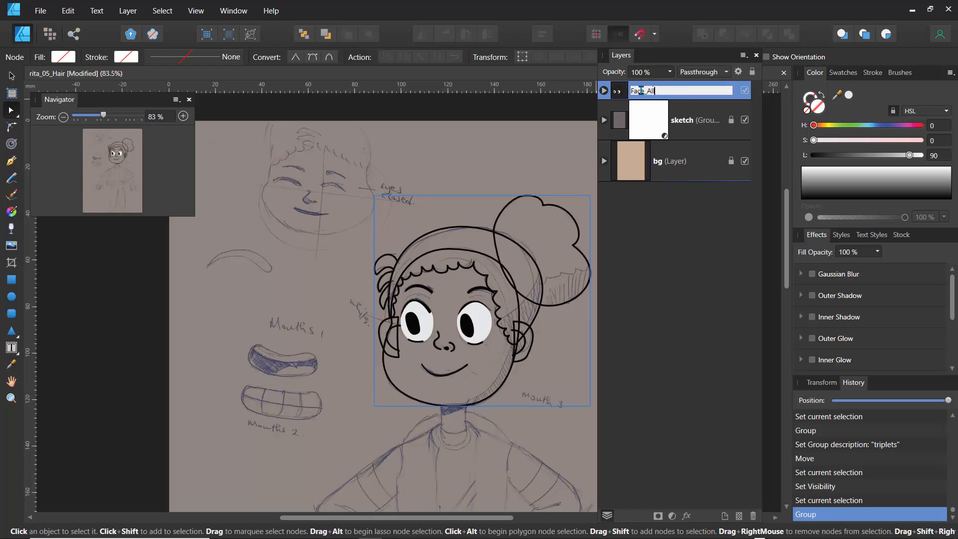
key(Return)
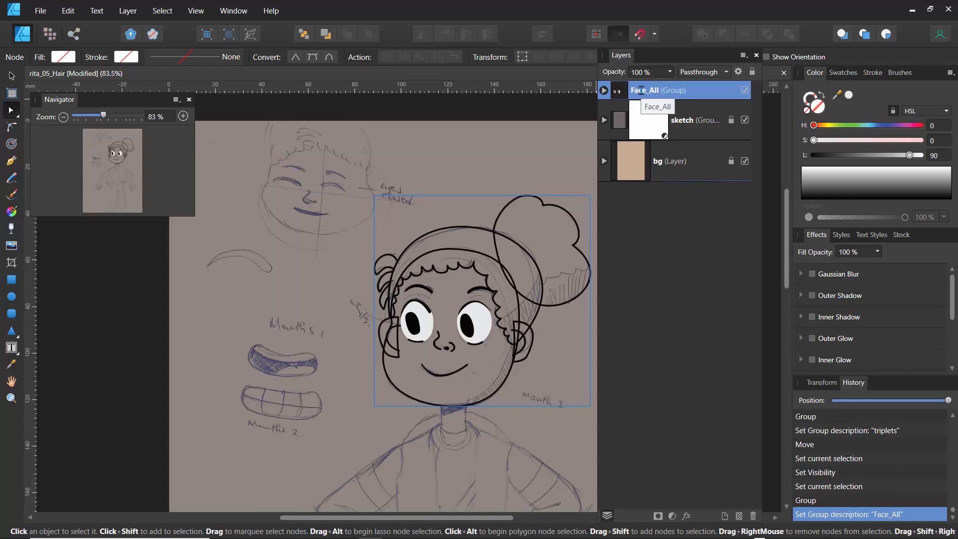